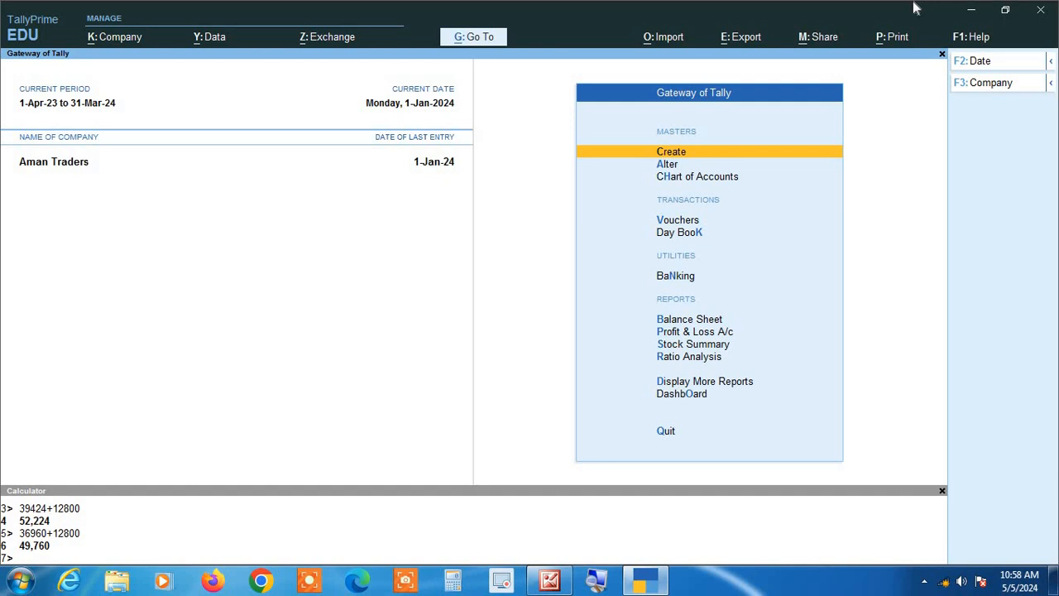
# - Create a new ledger named Rohit Traders under Sundry Debtors
pyautogui.press('Return')
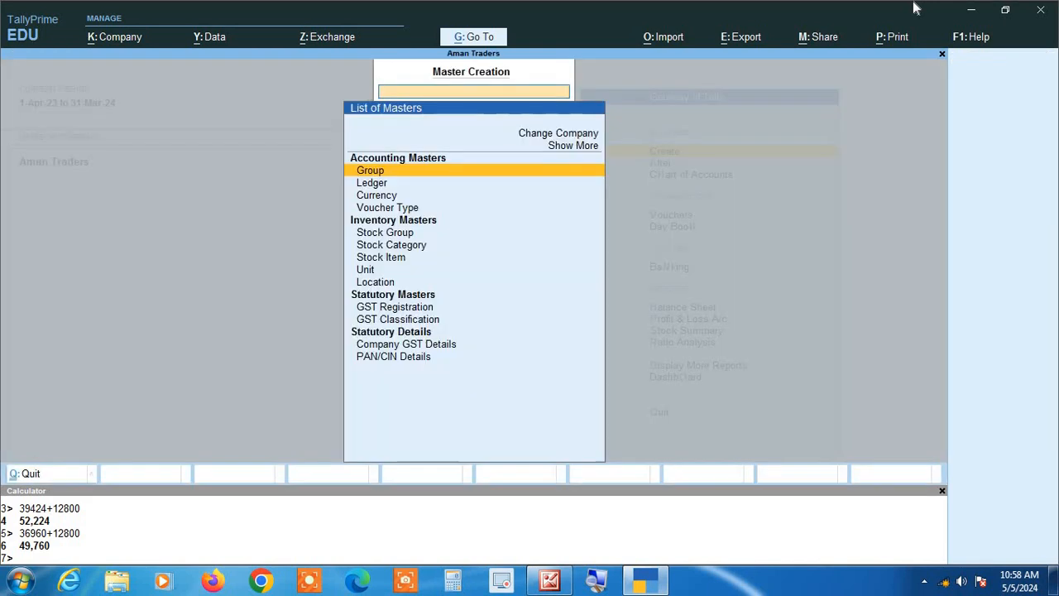
pyautogui.press('Down')
pyautogui.press('Return')
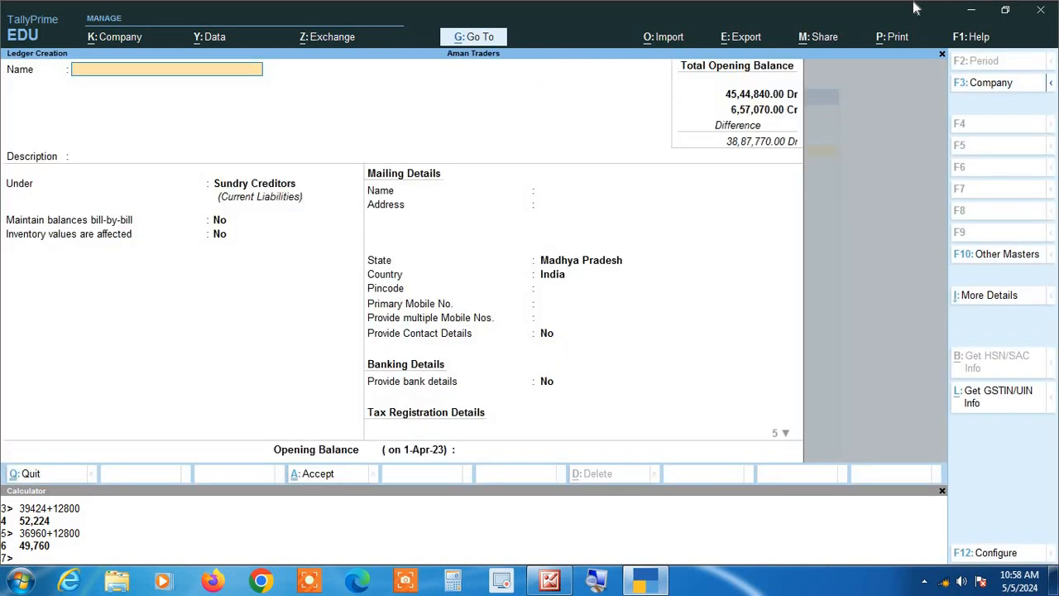
pyautogui.write('Rohit Traders')
pyautogui.press('Return')
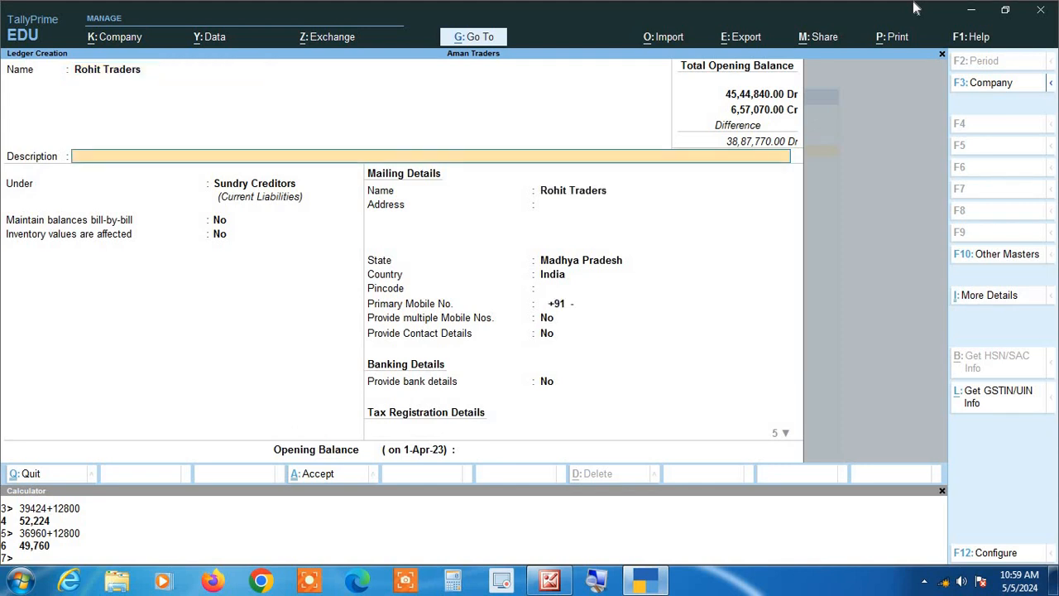
pyautogui.press('Return')
pyautogui.press('Down')
pyautogui.press('Return')
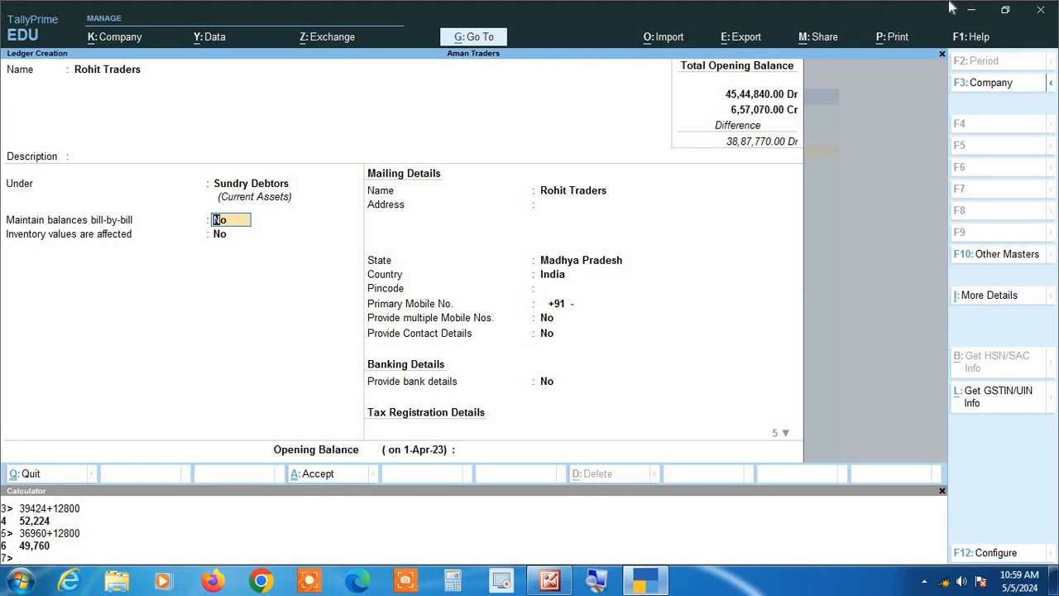
# - Enable Provide Credit Limits in the ledger configuration and accept the setting
pyautogui.press('F12')
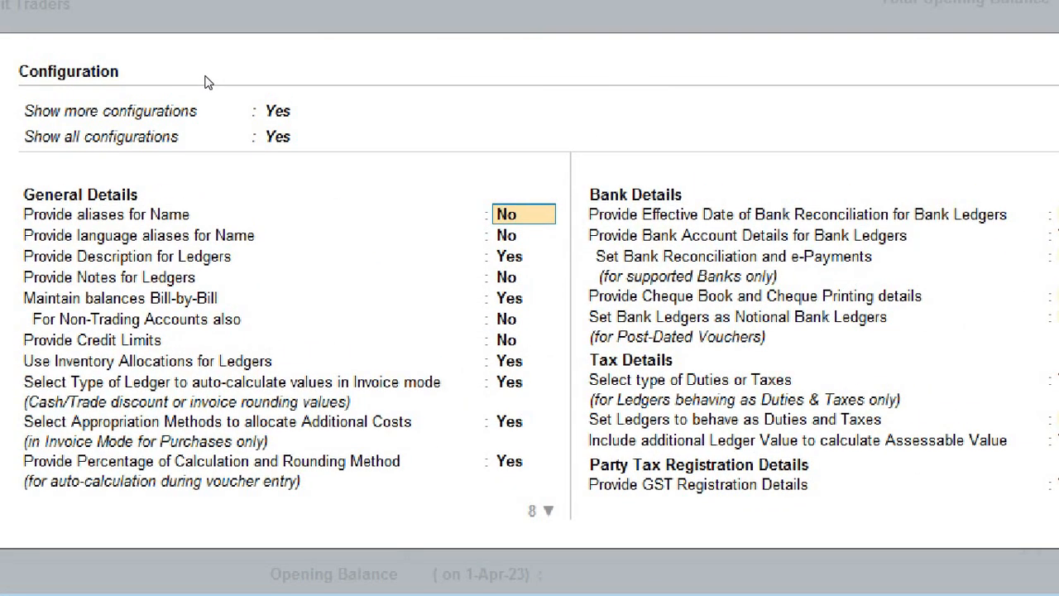
pyautogui.press('Down')
pyautogui.press('Down')
pyautogui.press('Down')
pyautogui.press('Down')
pyautogui.press('Down')
pyautogui.press('Down')
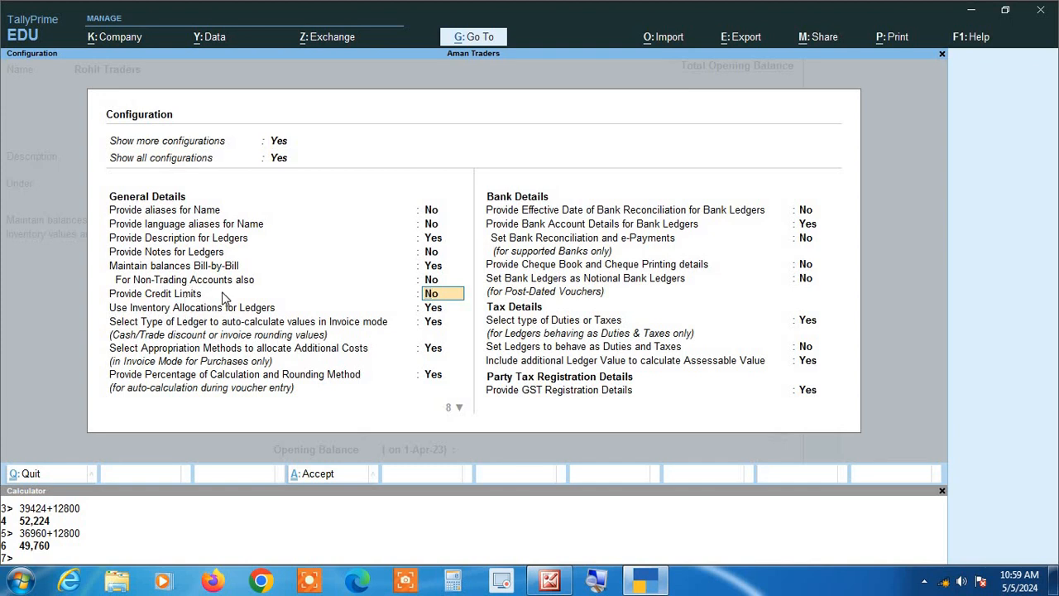
pyautogui.write('yes')
pyautogui.hotkey('ctrl', 'a')
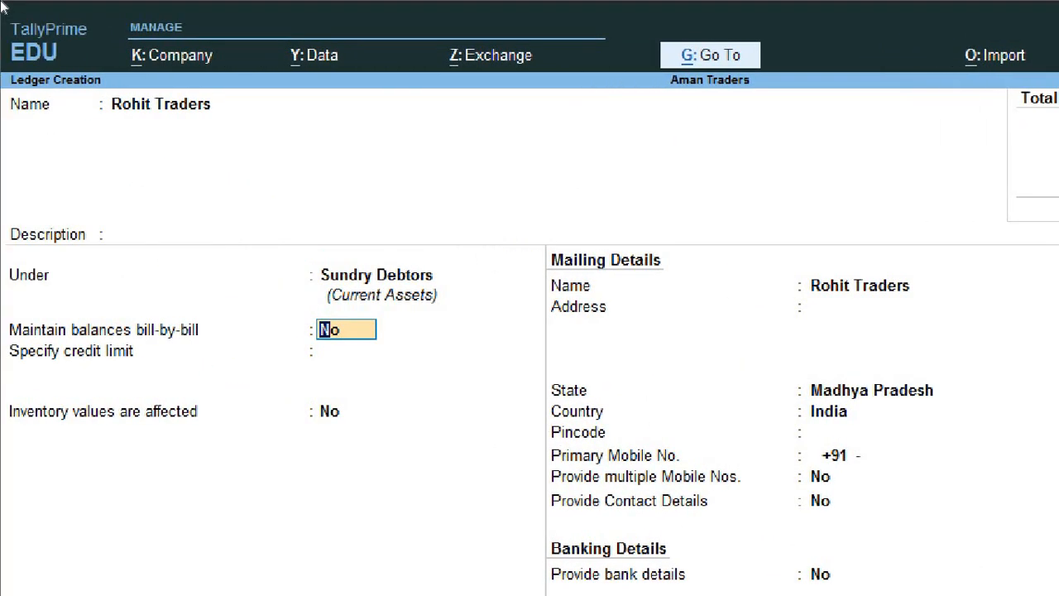
# - Set the ledger's credit limit to 40000 and accept the remaining mailing and contact defaults
pyautogui.press('Return')
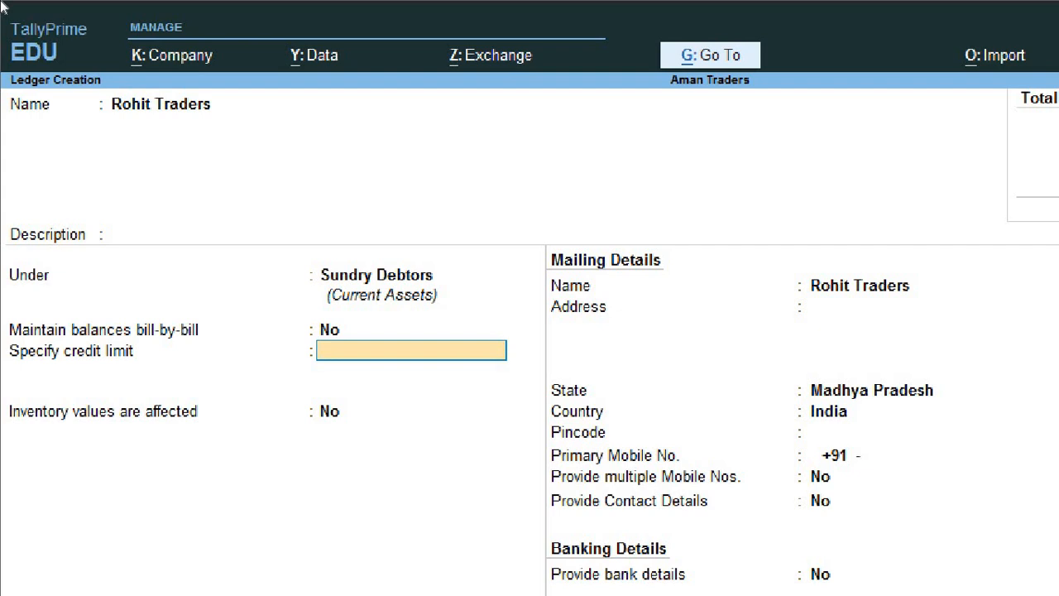
pyautogui.write('40000')
pyautogui.press('Return')
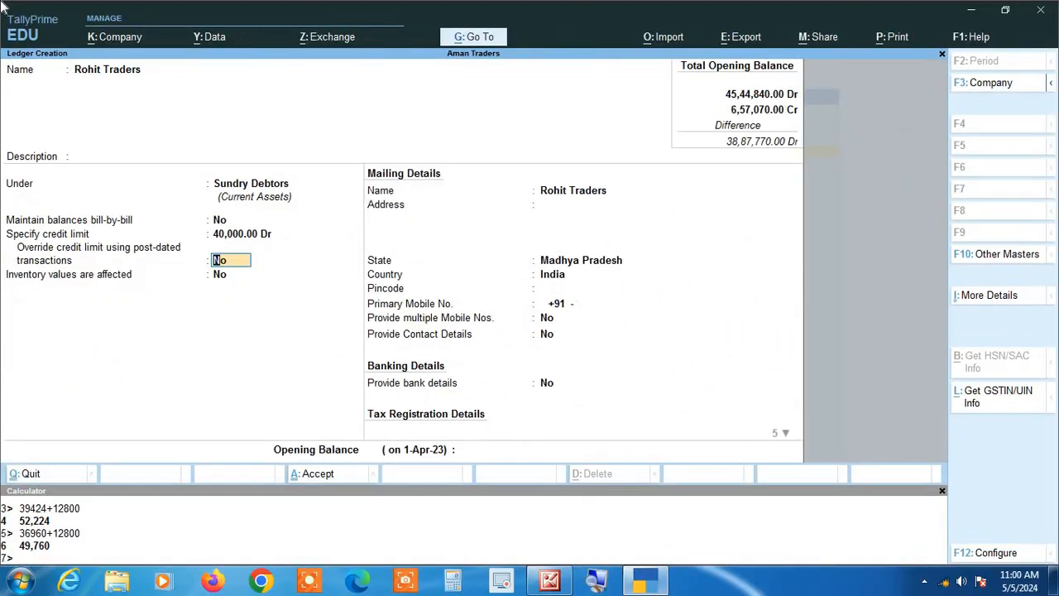
pyautogui.press('Return')
pyautogui.press('Return')
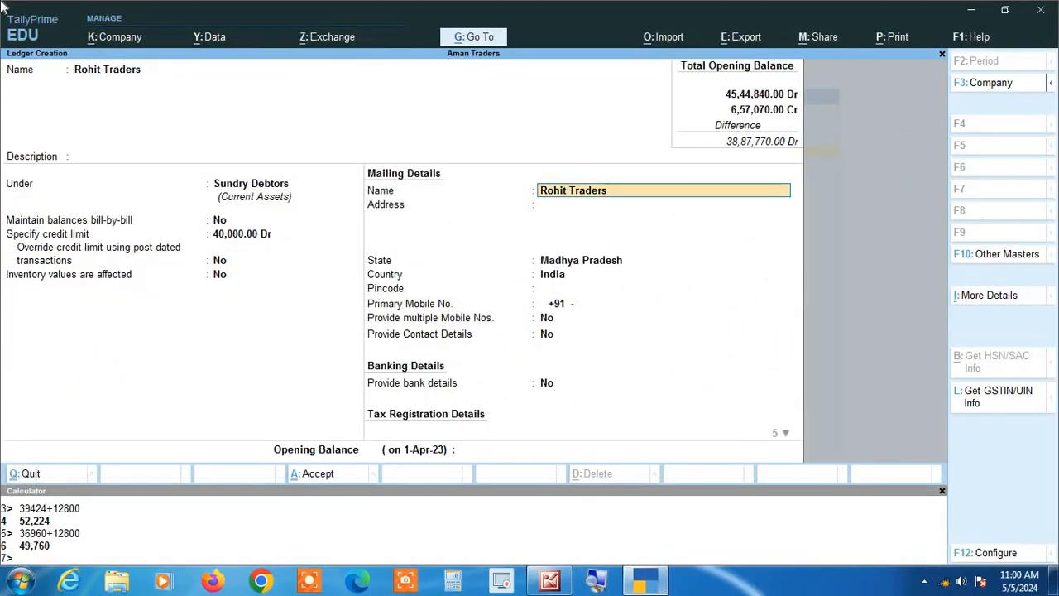
pyautogui.press('Return')
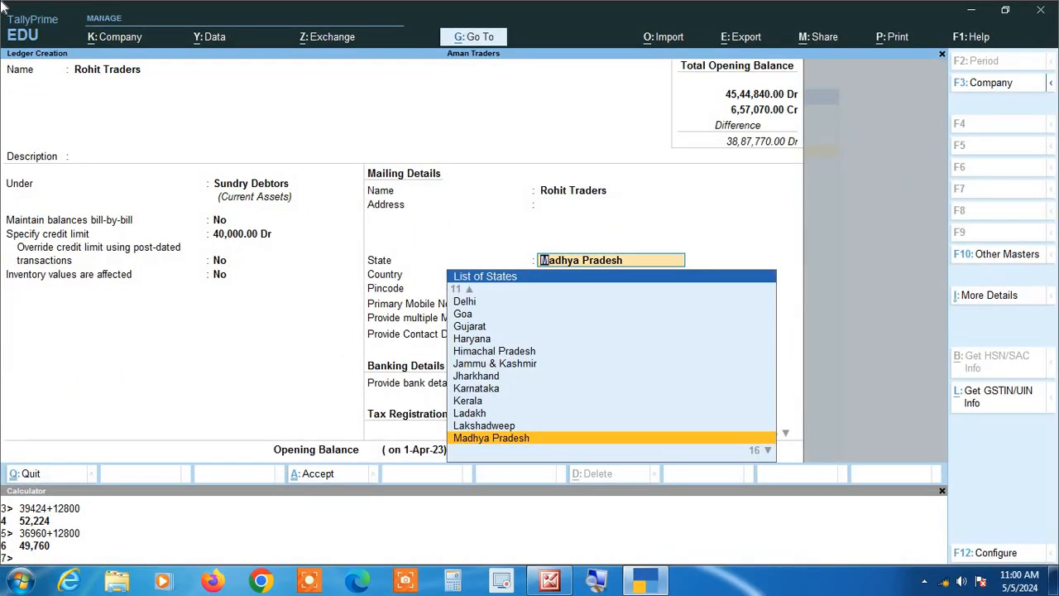
pyautogui.press('Return')
pyautogui.press('Return')
pyautogui.press('Return')
pyautogui.press('Return')
pyautogui.press('Return')
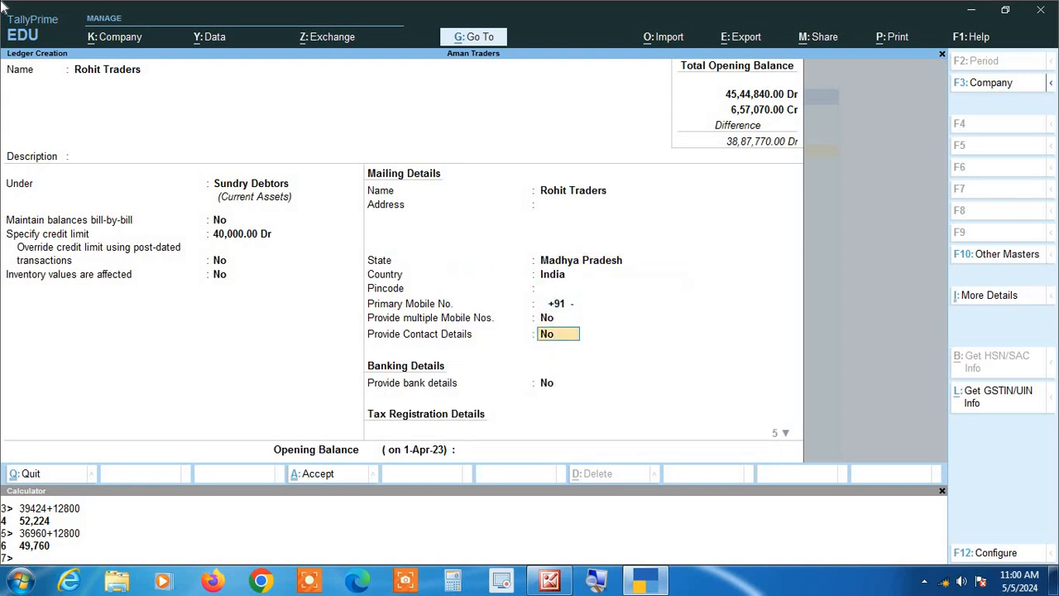
pyautogui.press('Return')
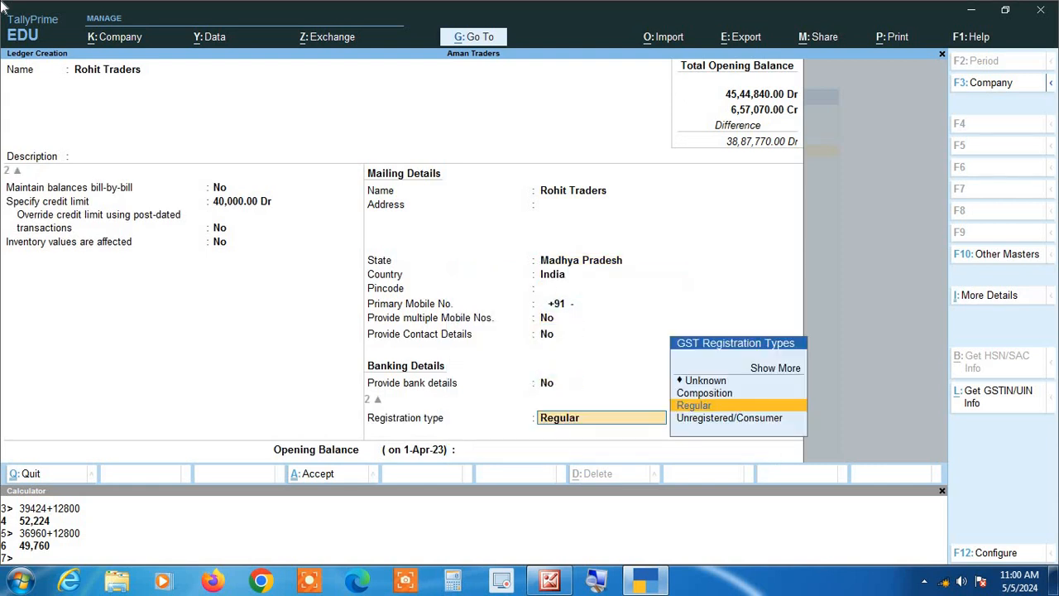
# - Choose the GST registration type and save the Rohit Traders ledger
pyautogui.press('Up')
pyautogui.press('Down')
pyautogui.press('Down')
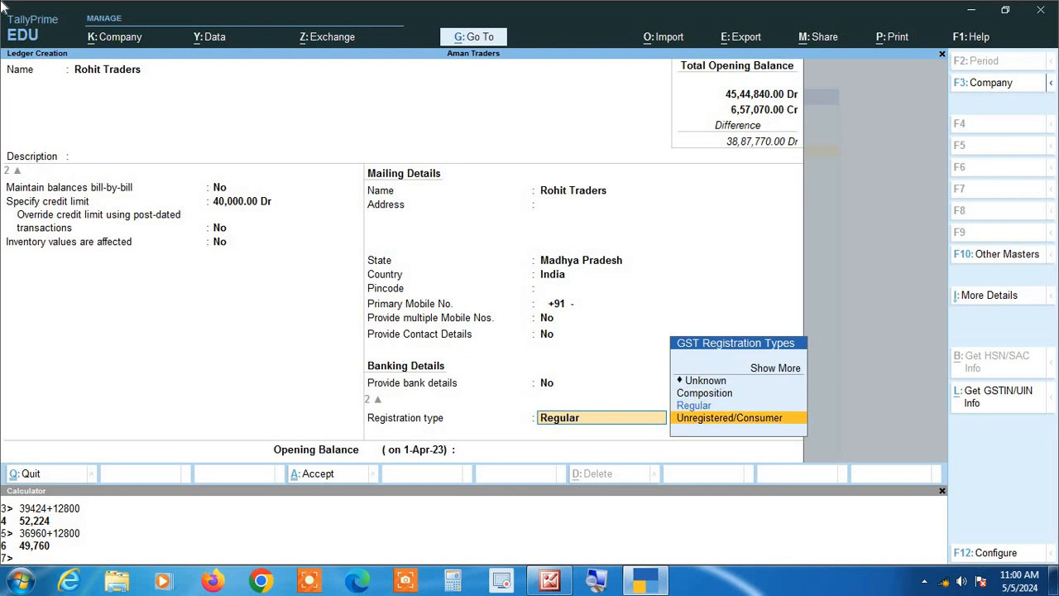
pyautogui.press('Up')
pyautogui.press('Down')
pyautogui.press('Return')
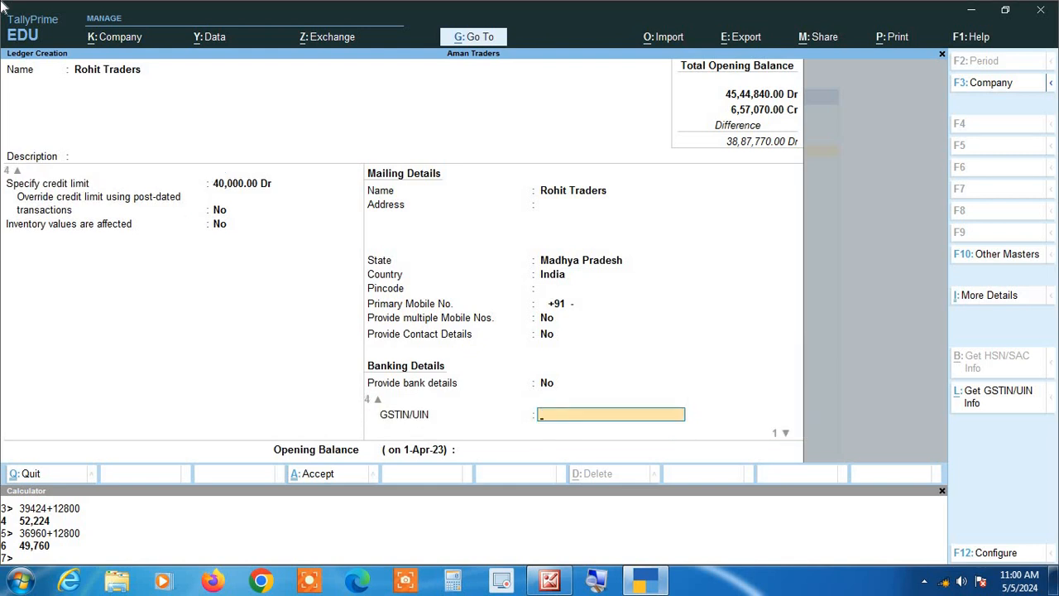
pyautogui.press('Return')
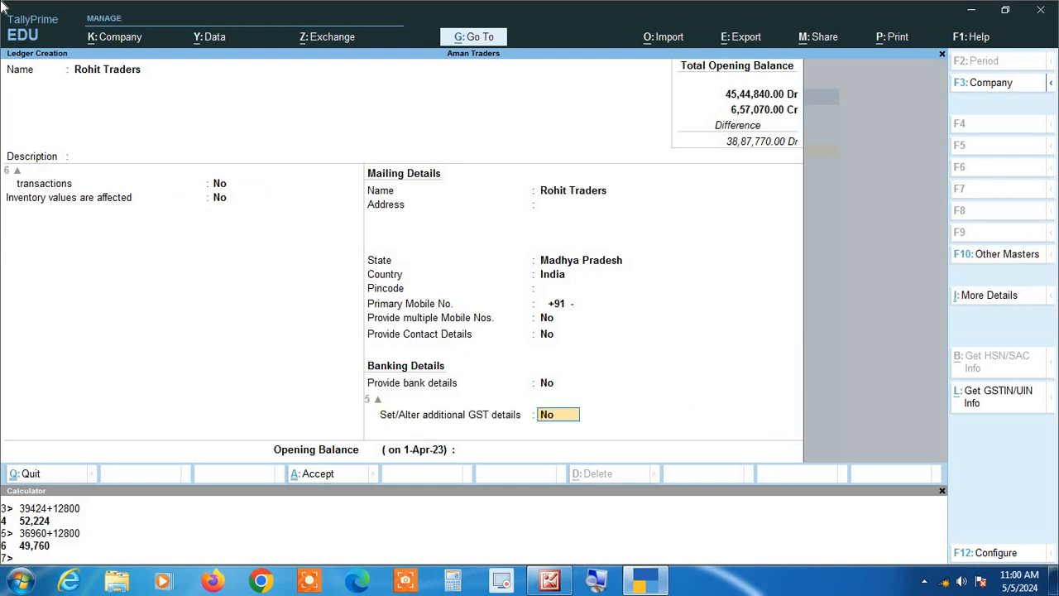
pyautogui.press('Return')
pyautogui.press('Return')
pyautogui.press('Return')
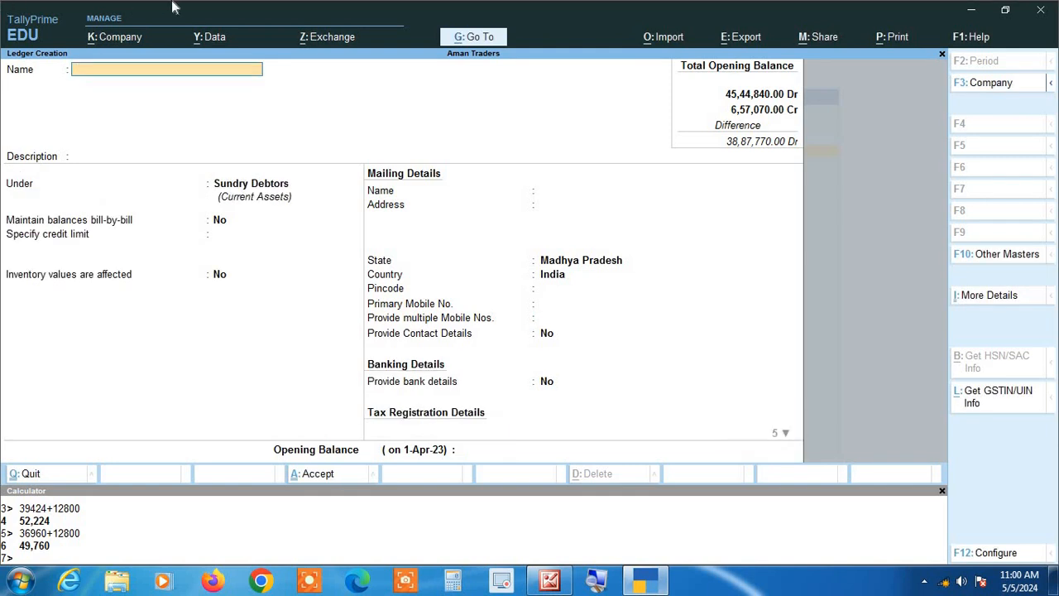
# - Open a new Sales voucher dated 1.1 (1 January 2024)
pyautogui.press('Escape')
pyautogui.press('Escape')
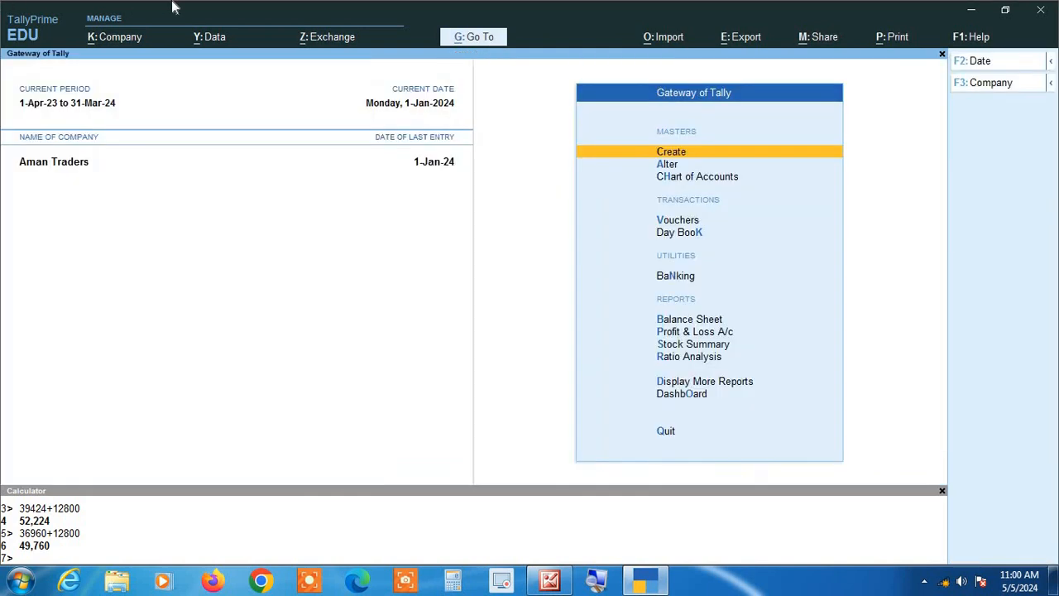
pyautogui.press('v')
pyautogui.press('F2')
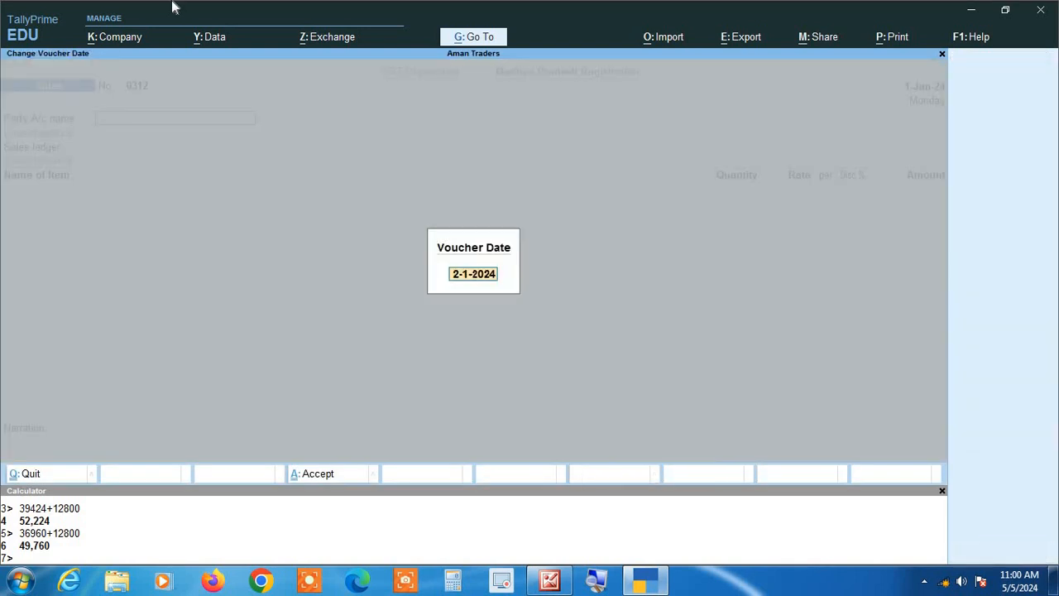
pyautogui.write('1.1')
pyautogui.press('Return')
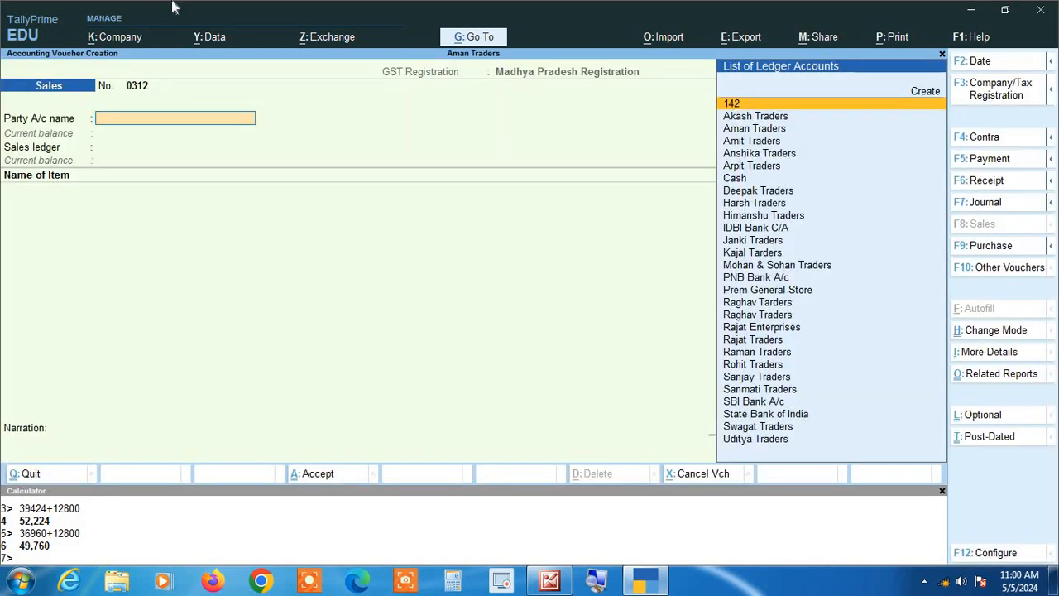
# - Select Rohit Traders as the party and Sales as the sales ledger
pyautogui.write('Ro')
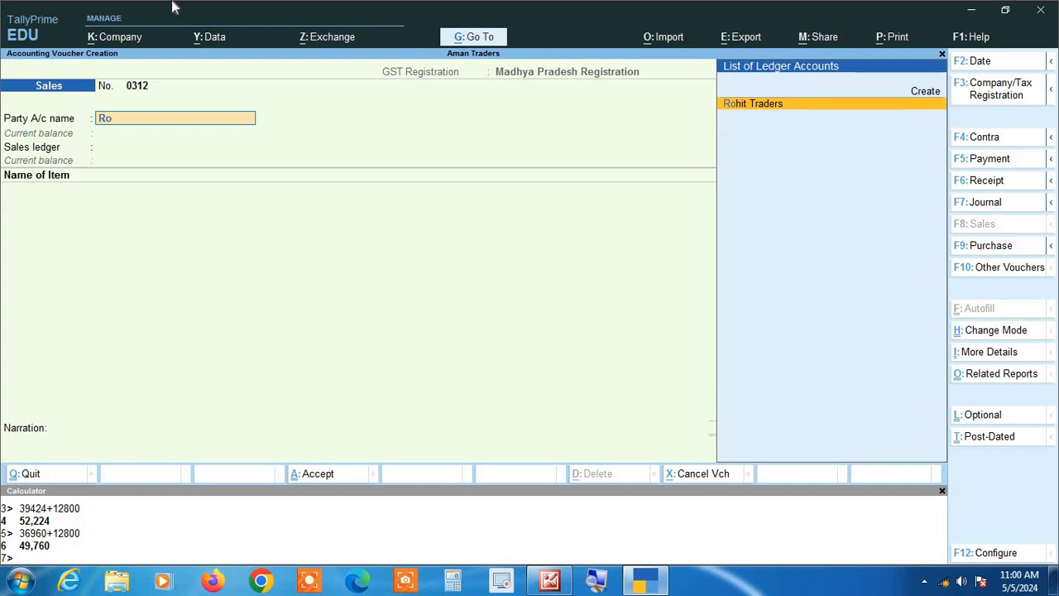
pyautogui.press('Return')
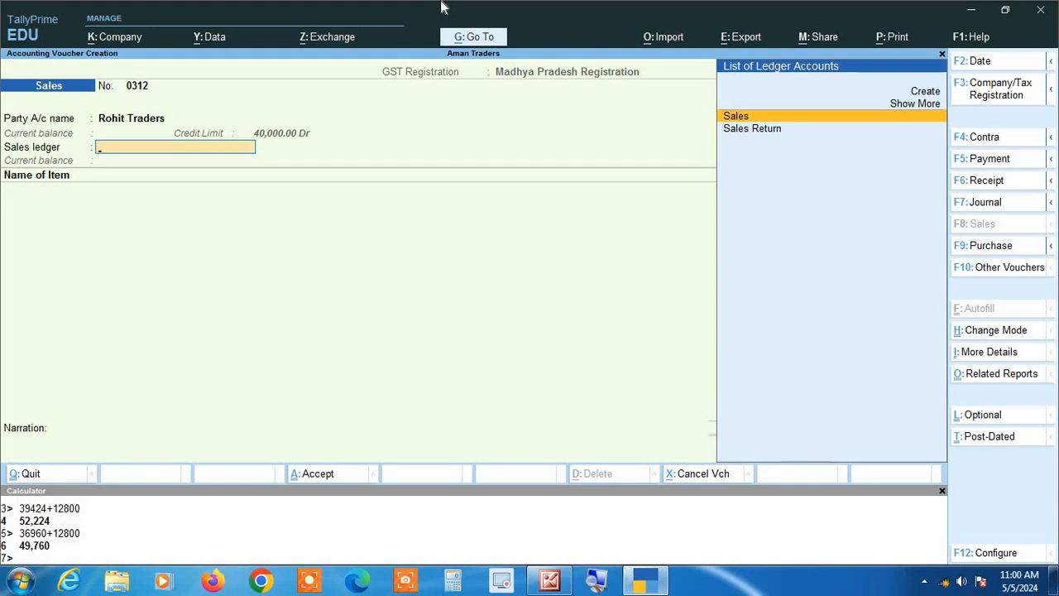
pyautogui.press('Return')
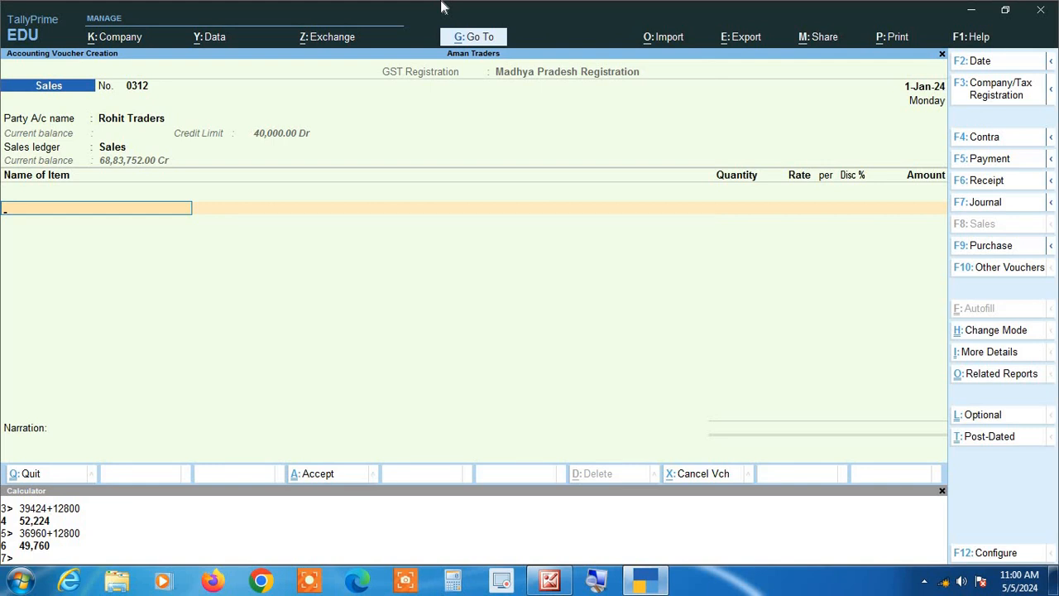
# - Add Almonds as the item with quantity 200 kgs at a rate of 220
pyautogui.write('A')
pyautogui.press('Return')
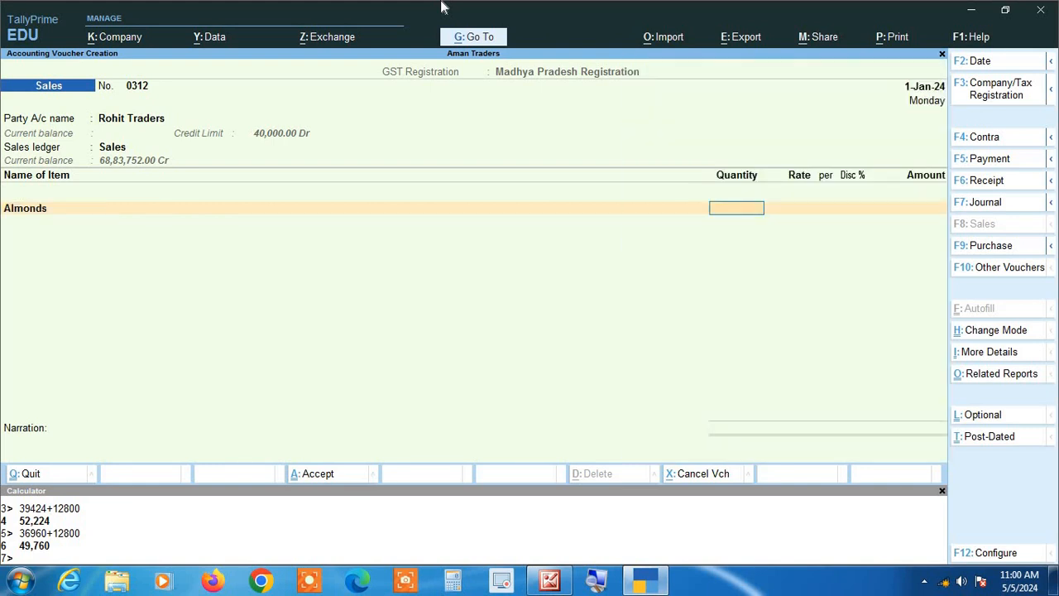
pyautogui.write('200')
pyautogui.press('Return')
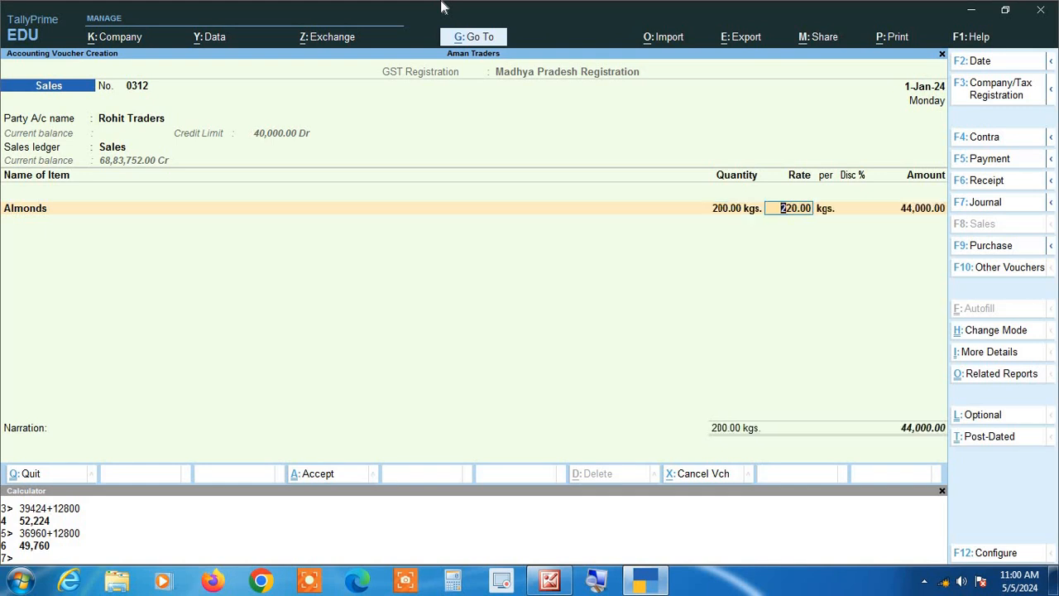
pyautogui.press('Return')
pyautogui.press('Return')
pyautogui.press('Return')
# - Add the Cgst and Sgst tax ledgers and try to save the voucher
pyautogui.press('Return')
pyautogui.press('Return')
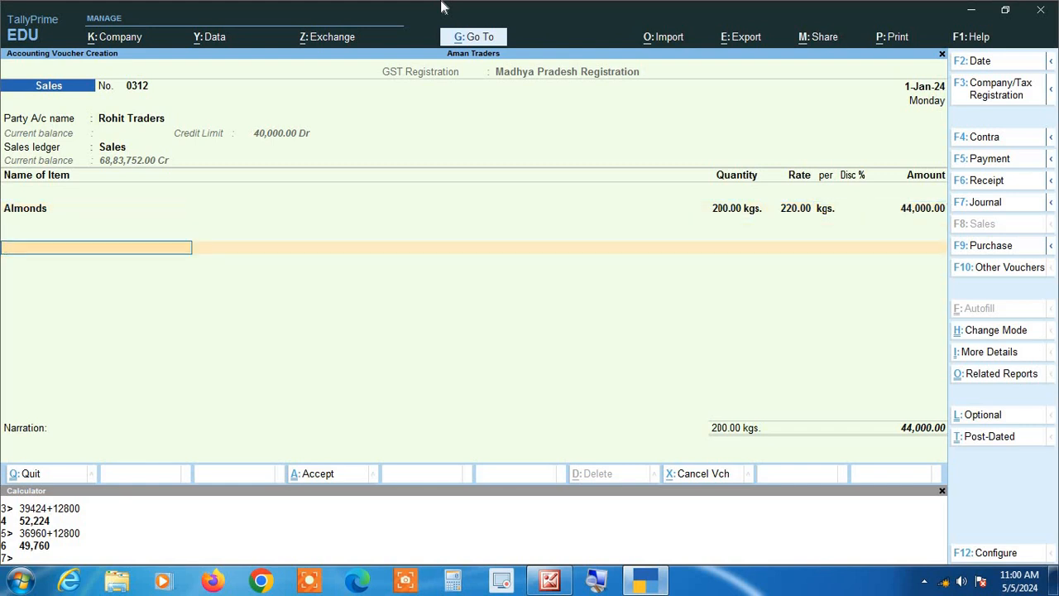
pyautogui.write('Cg')
pyautogui.press('Return')
pyautogui.press('Return')
pyautogui.write('Sg')
pyautogui.press('Return')
pyautogui.press('Return')
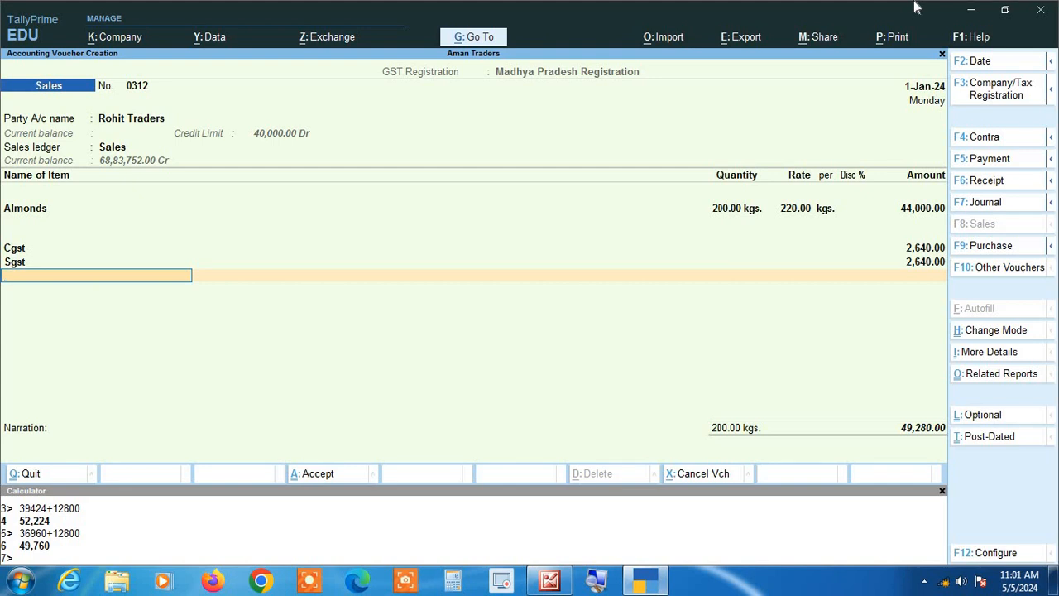
pyautogui.press('Return')
pyautogui.press('Return')
pyautogui.press('Return')
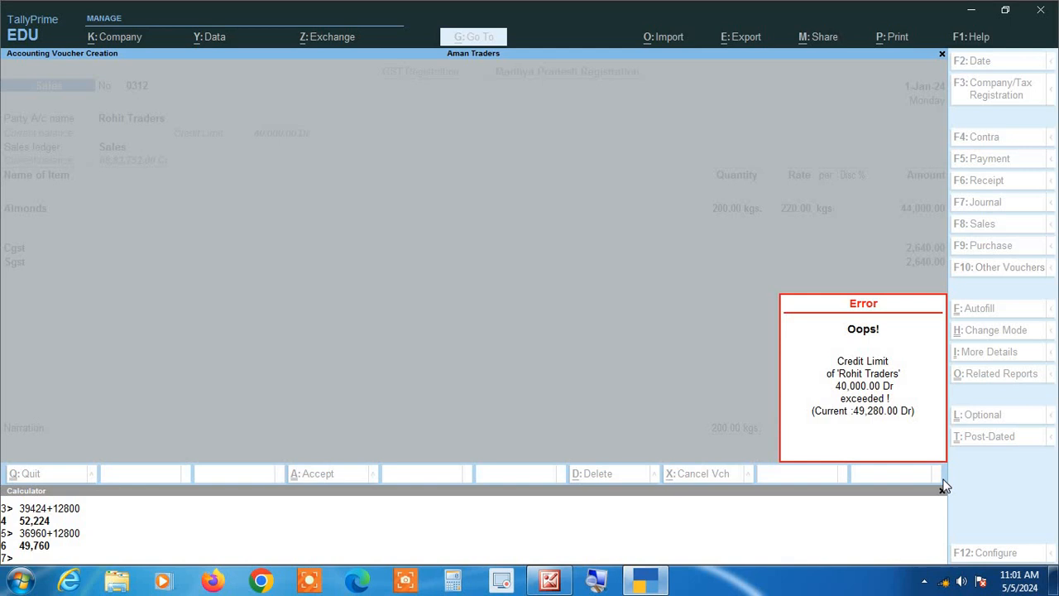
# - Step through the voucher's fields again and try once more to save the sales voucher
pyautogui.press('Return')
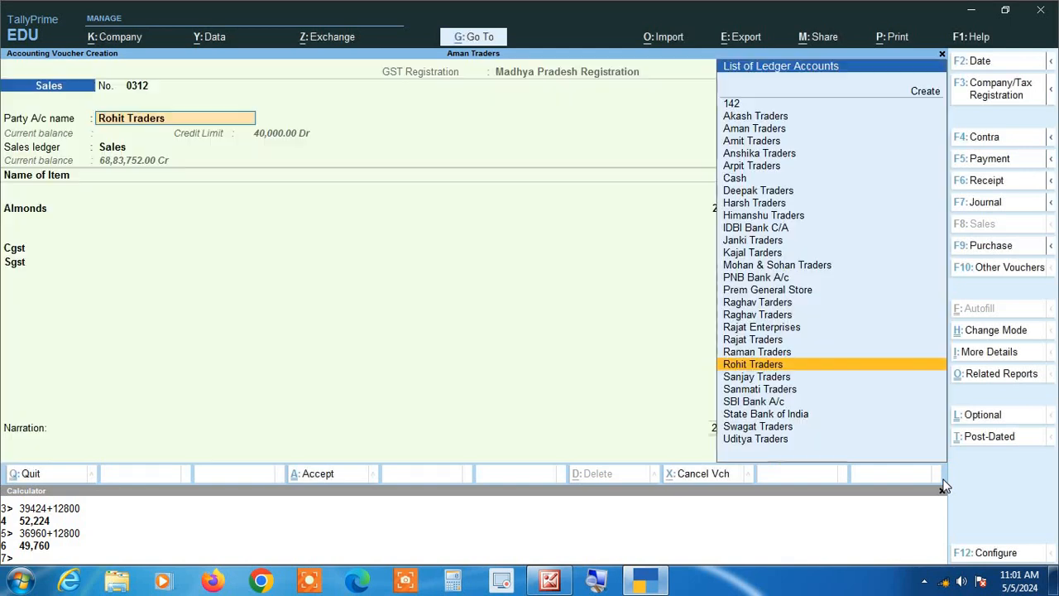
pyautogui.press('Return')
pyautogui.press('Return')
pyautogui.press('Return')
pyautogui.press('Return')
pyautogui.press('Return')
pyautogui.press('Return')
pyautogui.press('Return')
pyautogui.press('Return')
pyautogui.press('Return')
pyautogui.press('Return')
pyautogui.press('Return')
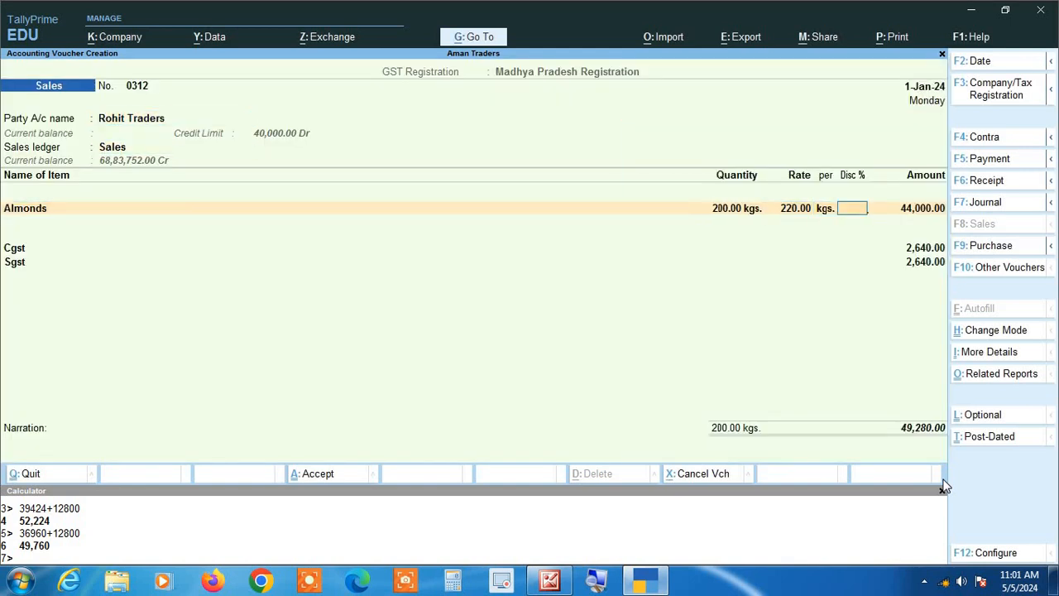
pyautogui.press('Return')
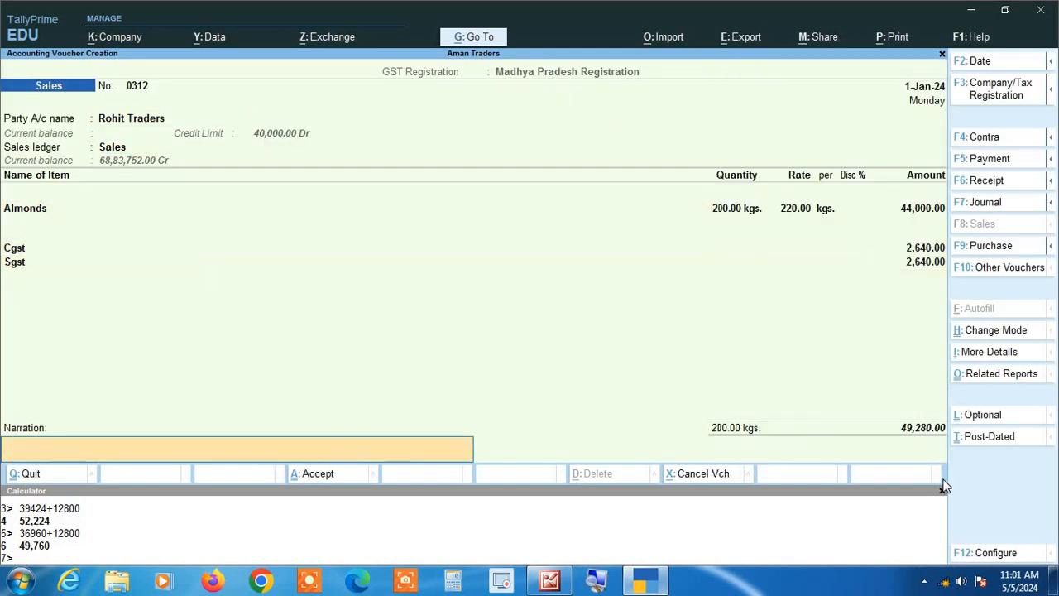
pyautogui.press('Return')
pyautogui.press('Return')
pyautogui.press('Return')
pyautogui.press('Return')
pyautogui.press('Return')
pyautogui.press('Return')
pyautogui.press('Return')
pyautogui.press('Return')
pyautogui.press('Return')
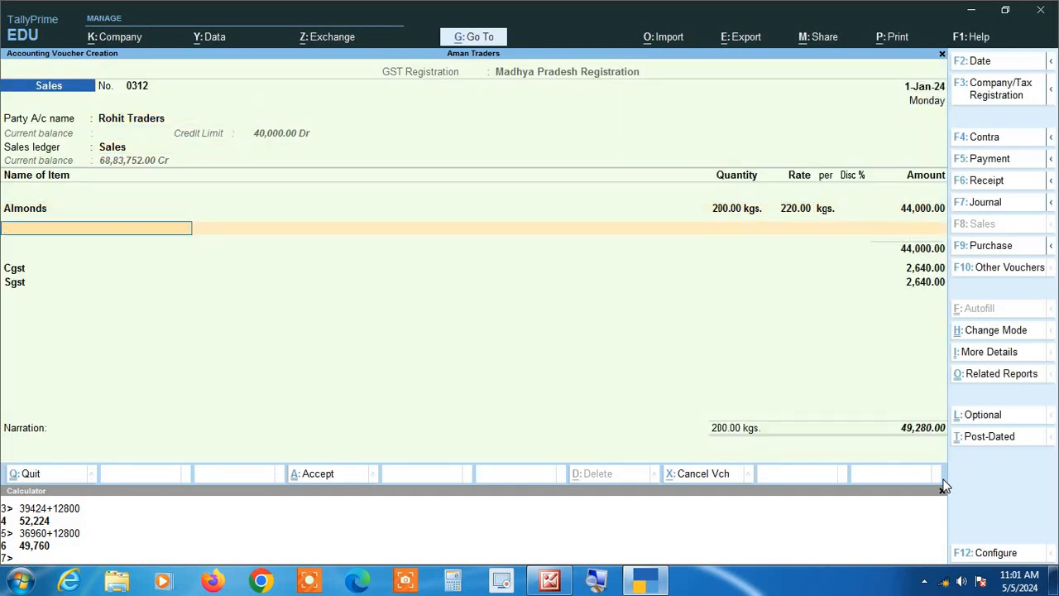
pyautogui.press('Return')
pyautogui.press('Return')
pyautogui.press('Return')
pyautogui.press('Return')
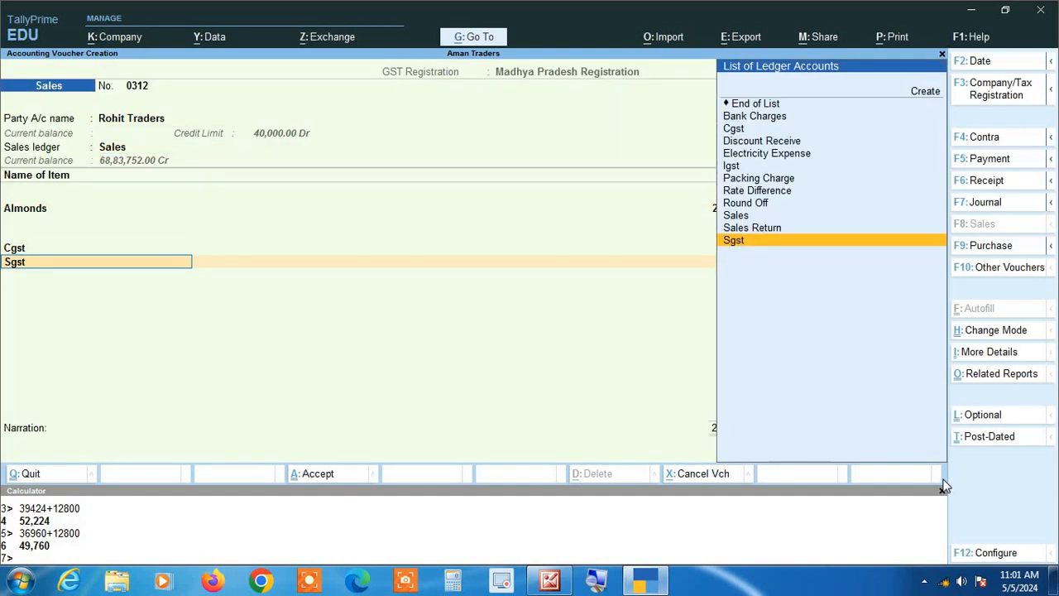
pyautogui.press('Return')
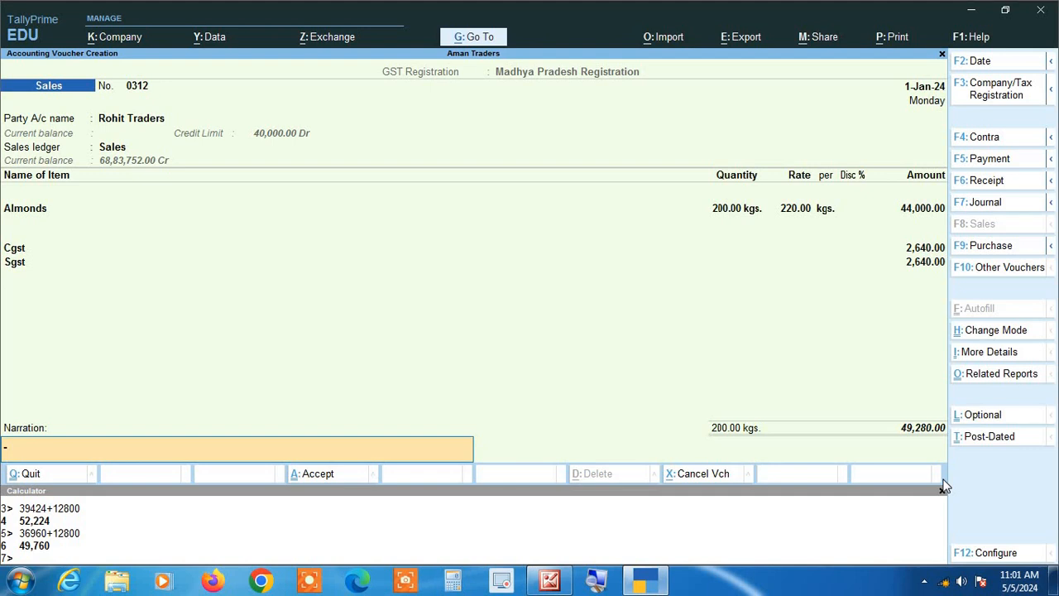
pyautogui.press('Return')
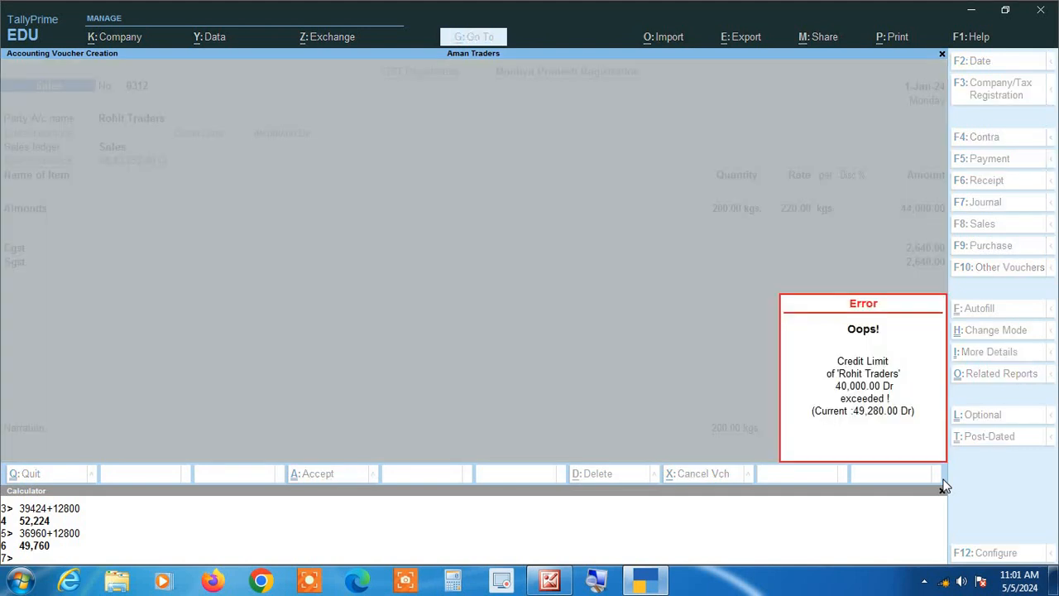
pyautogui.press('Return')
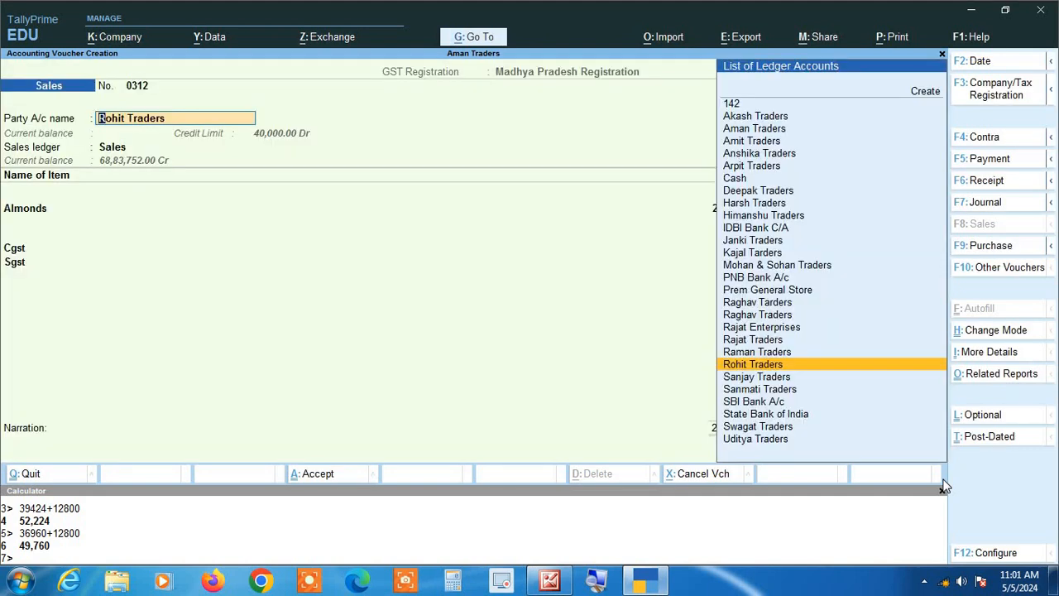
pyautogui.press('Return')
pyautogui.press('Return')
pyautogui.press('Return')
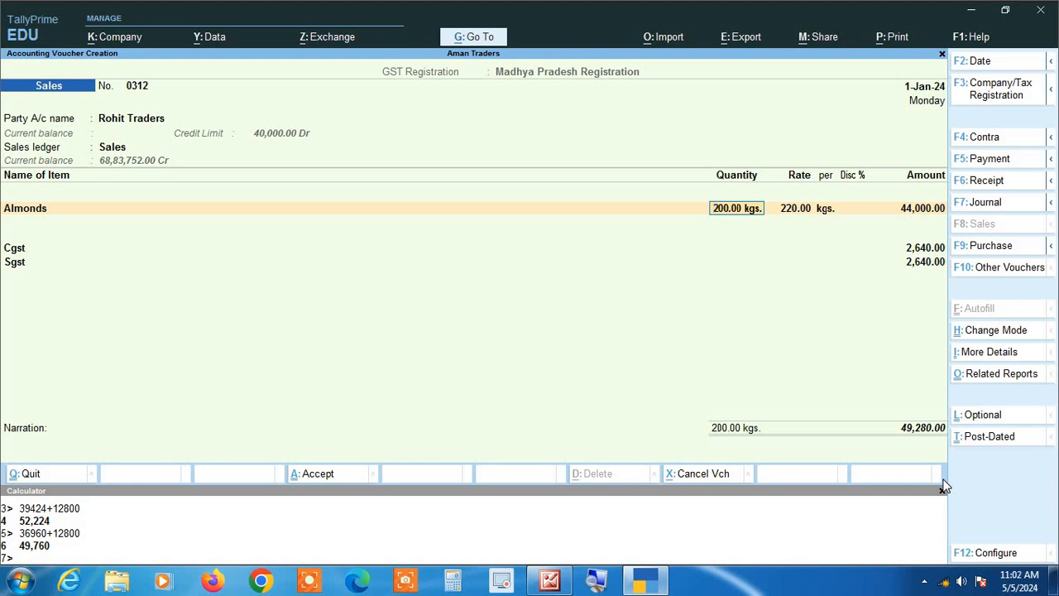
pyautogui.press('BackSpace')
pyautogui.press('BackSpace')
pyautogui.press('BackSpace')
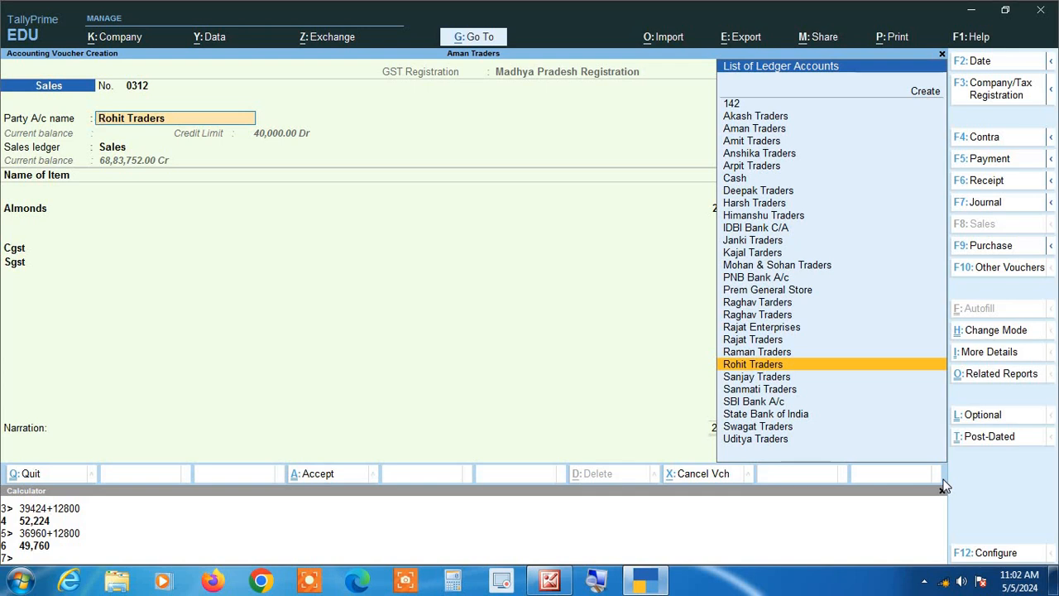
pyautogui.press('Return')
pyautogui.press('Return')
pyautogui.press('Return')
pyautogui.press('BackSpace')
pyautogui.press('BackSpace')
pyautogui.press('BackSpace')
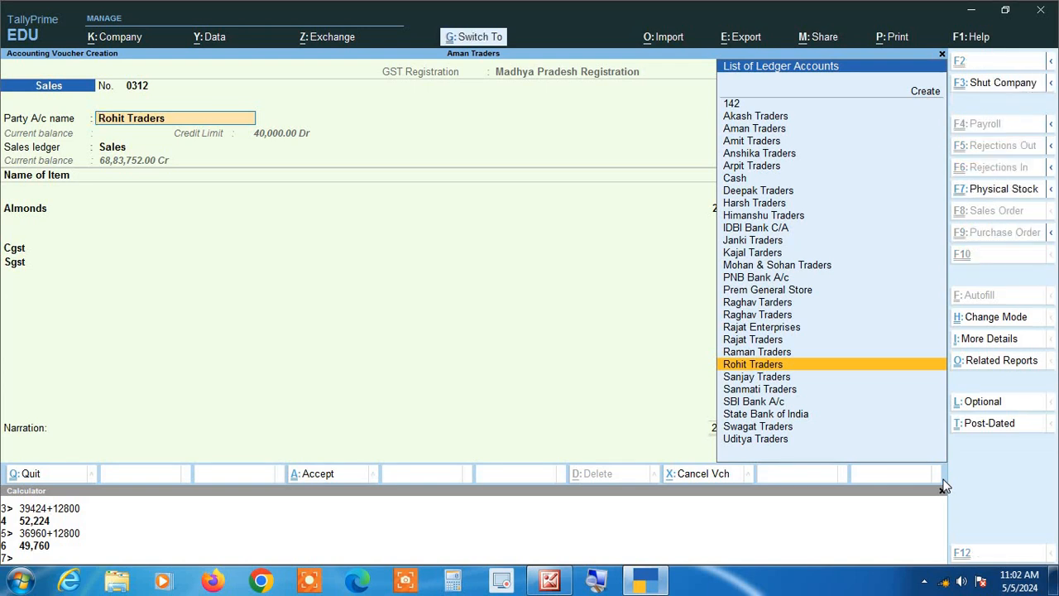
# - Open the Rohit Traders ledger from the voucher to review its credit limit settings, then return to the voucher
pyautogui.hotkey('ctrl', 'Return')
pyautogui.press('Return')
pyautogui.press('Return')
pyautogui.press('Return')
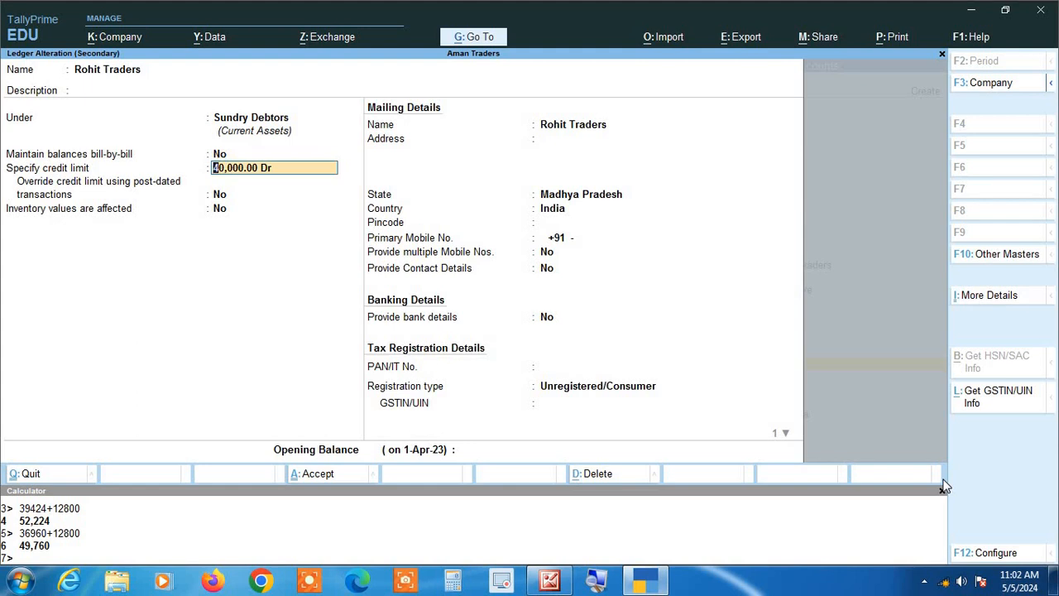
pyautogui.press('Escape')
pyautogui.press('Escape')
# - Change the Almonds quantity to 160 kgs and save the sales voucher
pyautogui.press('Return')
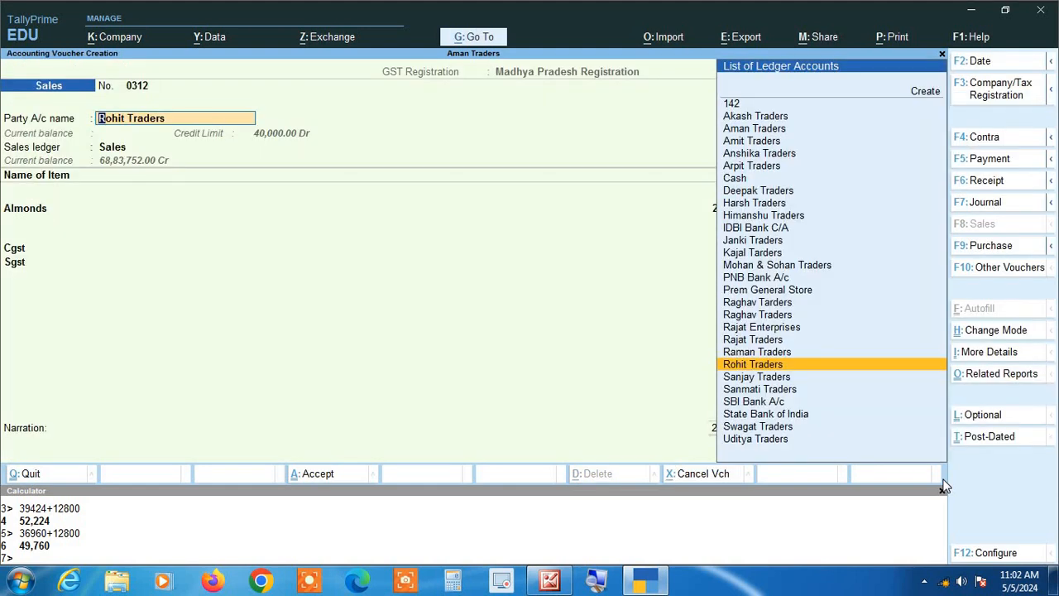
pyautogui.press('Return')
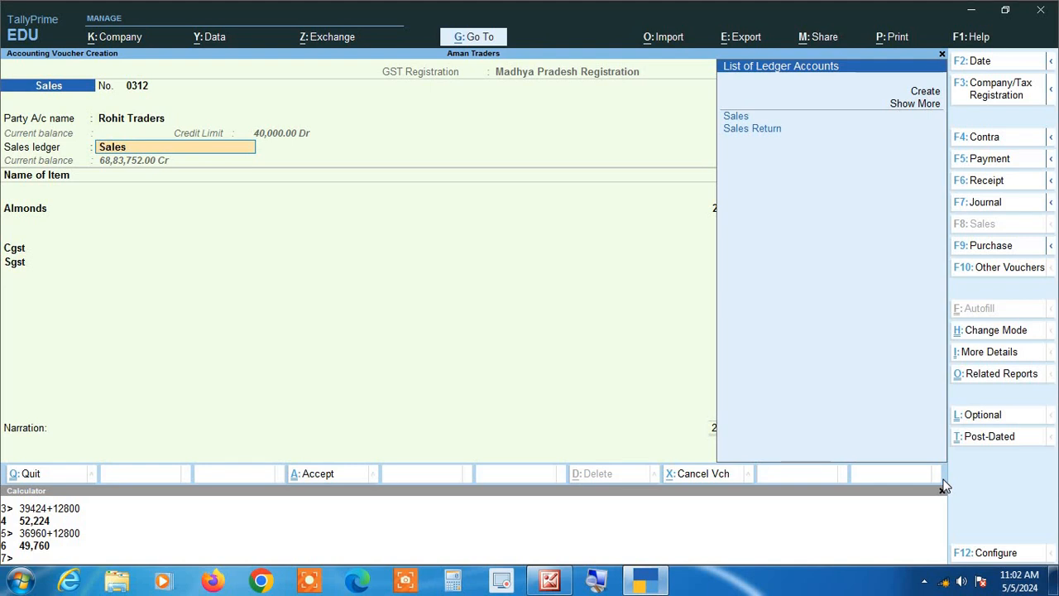
pyautogui.press('Return')
pyautogui.press('Return')
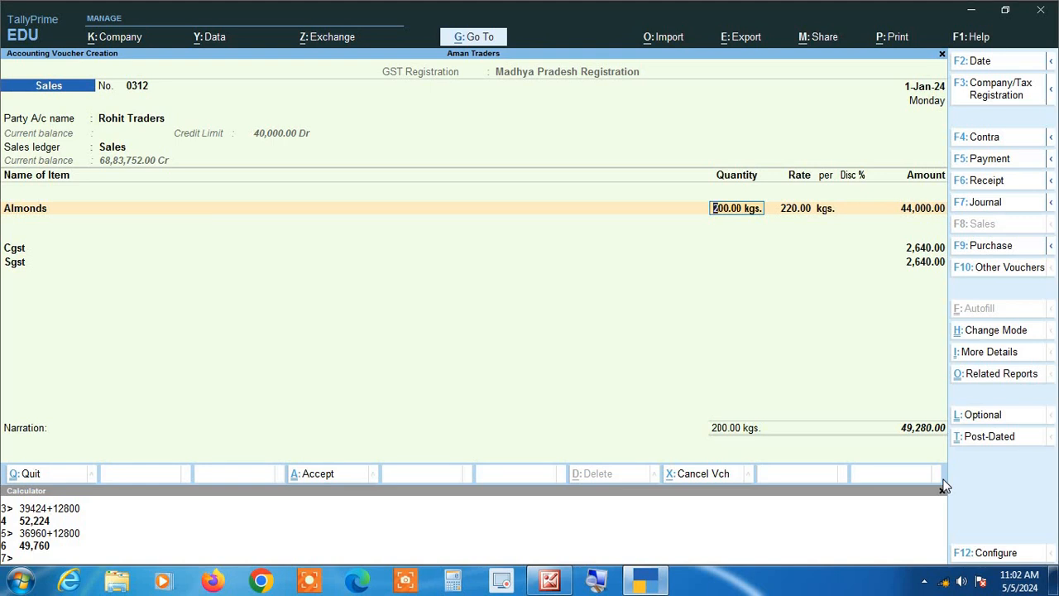
pyautogui.write('160')
pyautogui.press('Return')
pyautogui.press('Return')
pyautogui.press('Return')
pyautogui.press('Return')
pyautogui.press('Return')
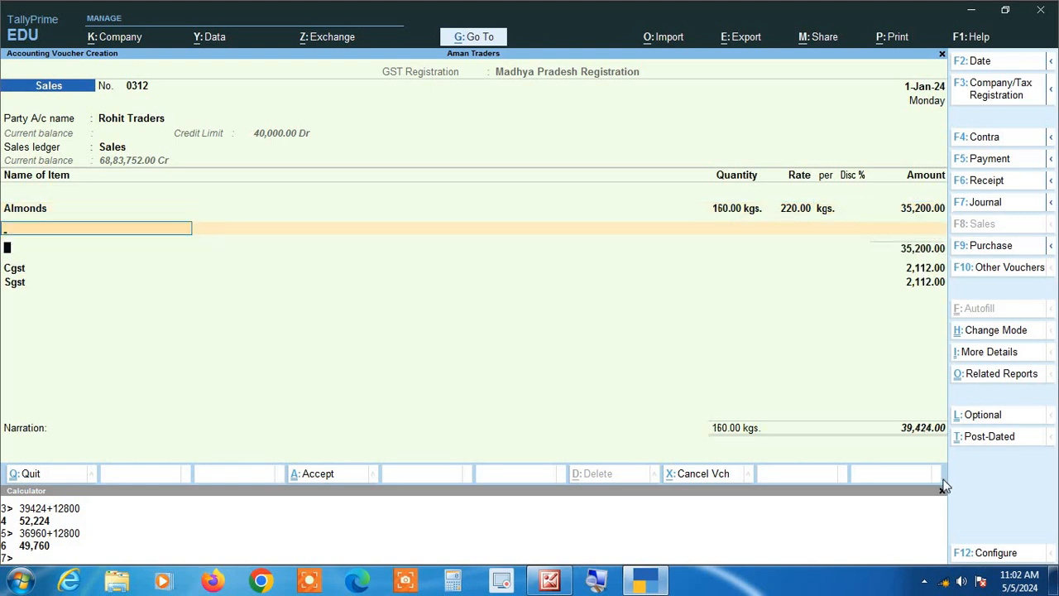
pyautogui.press('Return')
pyautogui.press('Return')
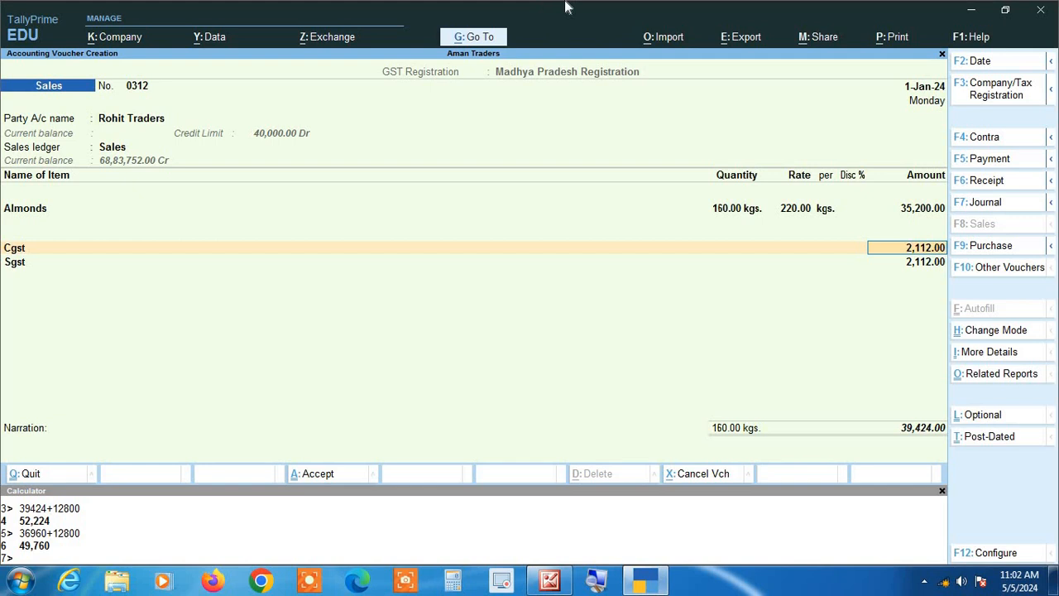
pyautogui.press('Return')
pyautogui.press('Return')
pyautogui.press('Return')
pyautogui.press('Return')
pyautogui.press('Return')
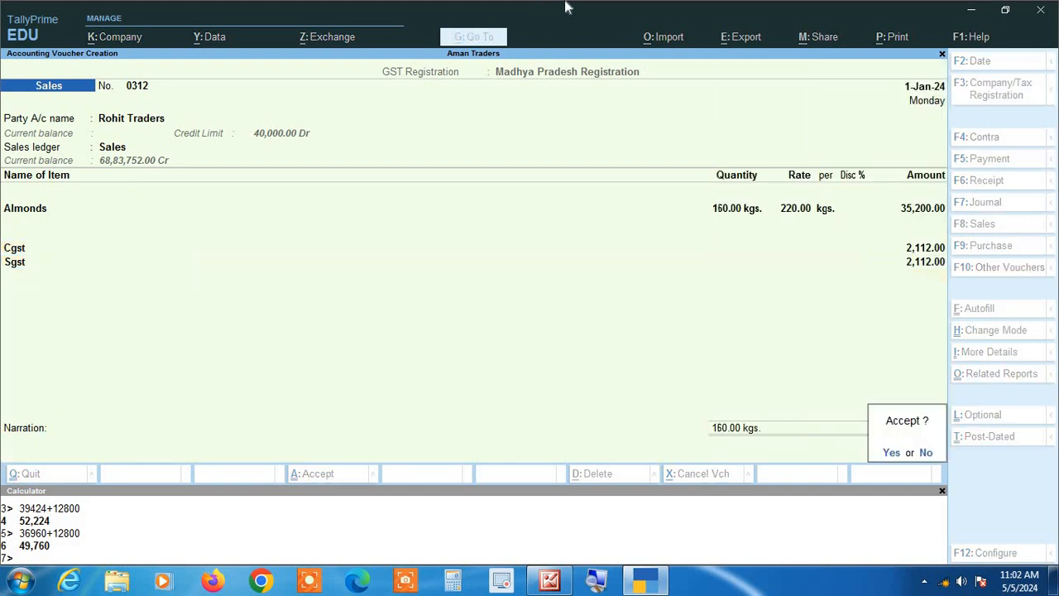
pyautogui.press('y')
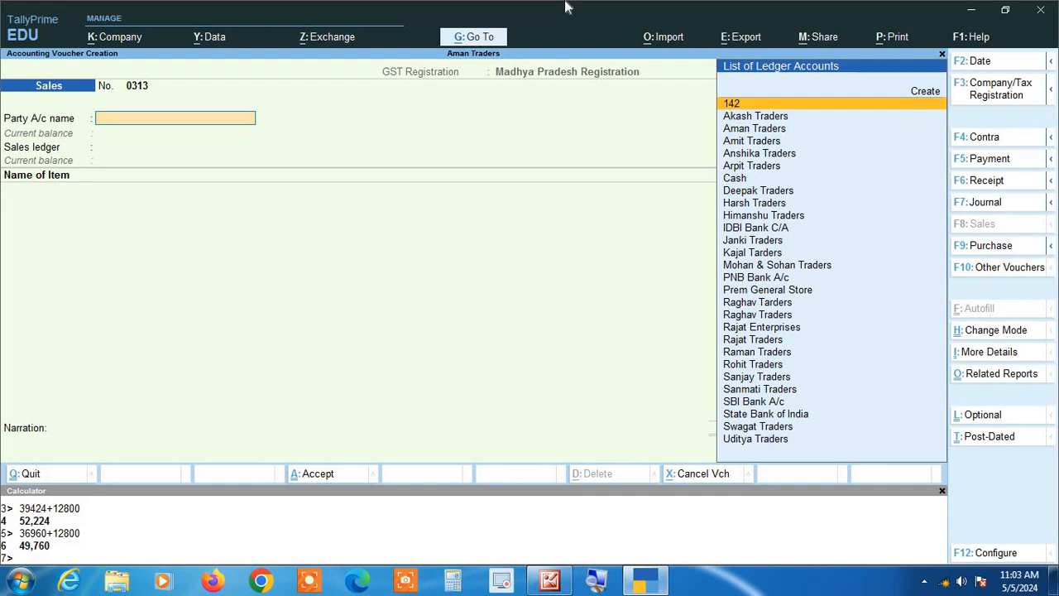
# - Leave voucher entry and open the Deepak Traders ledger report for the period 1-Apr-23 to 1-Jan-24
pyautogui.press('Escape')
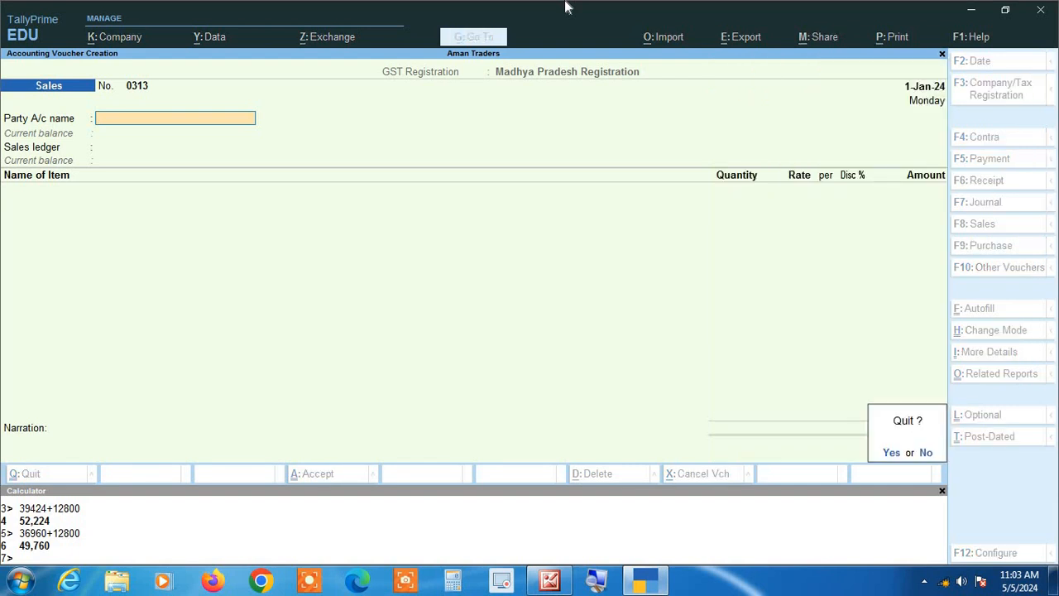
pyautogui.press('y')
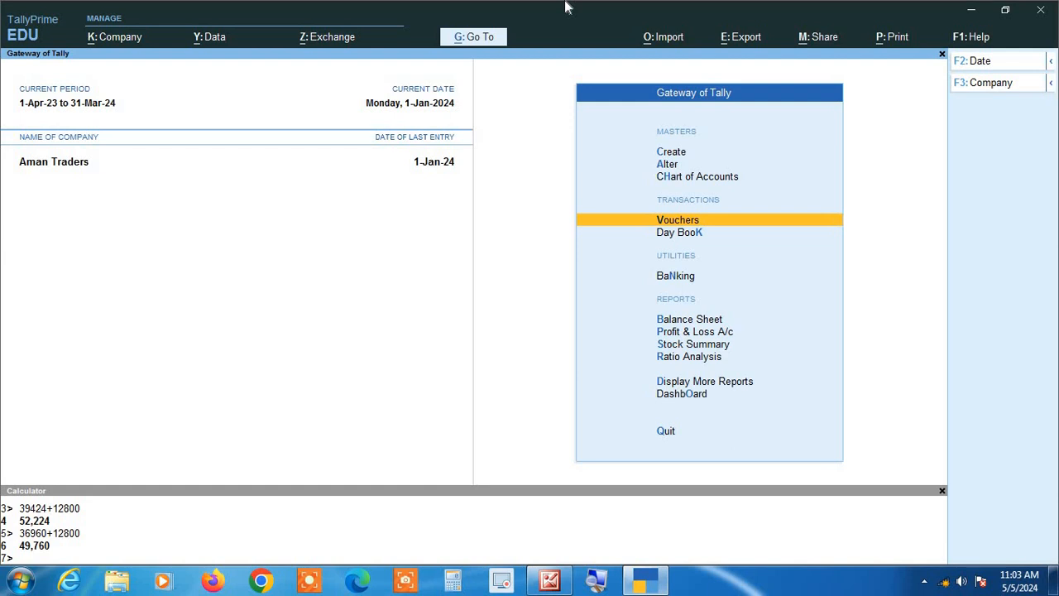
pyautogui.press('Up')
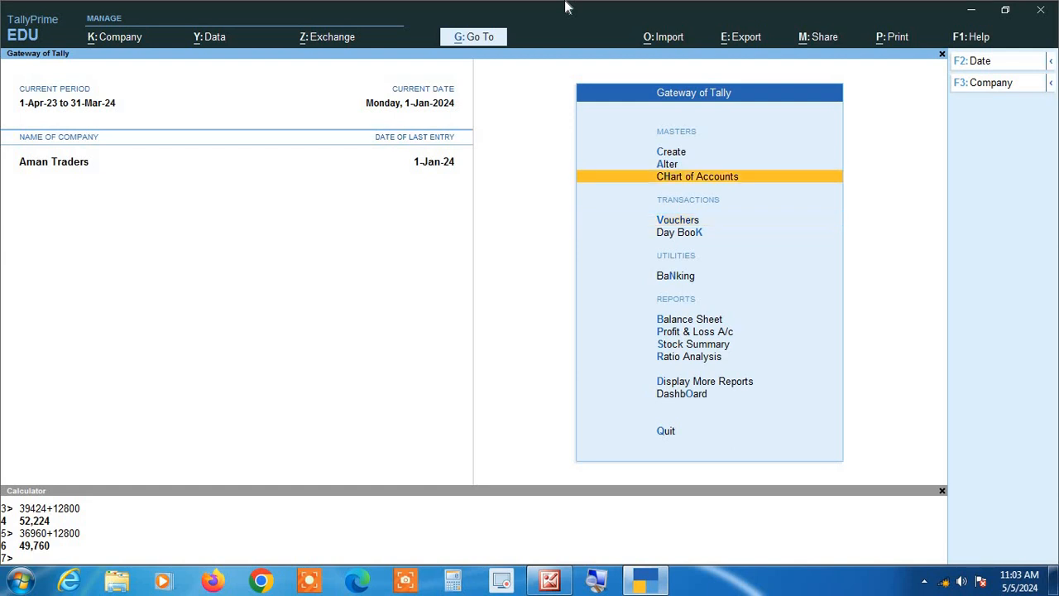
pyautogui.press('Down')
pyautogui.press('Down')
pyautogui.press('Down')
pyautogui.press('Down')
pyautogui.press('Down')
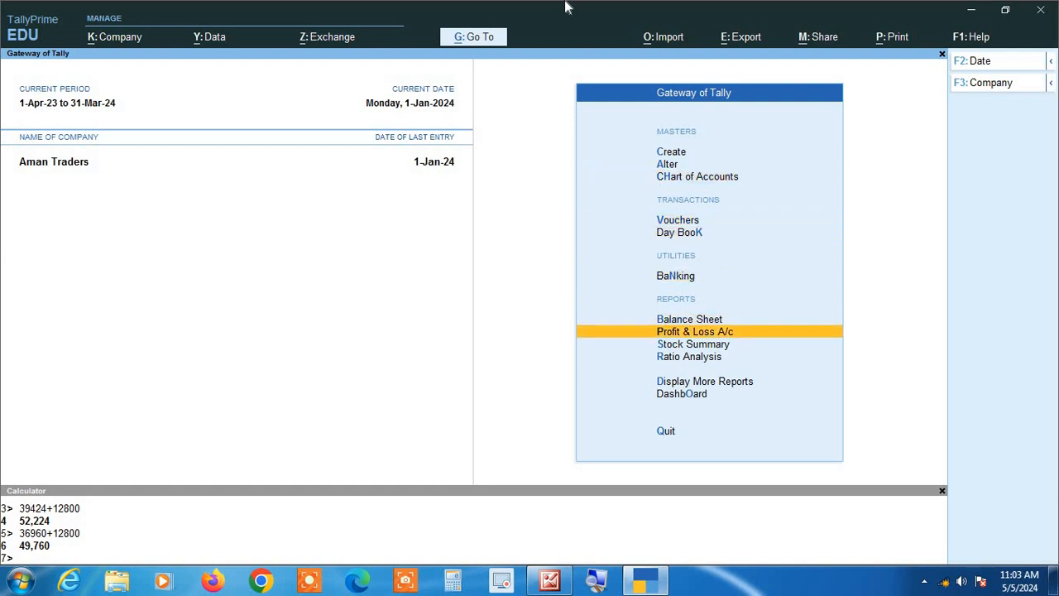
pyautogui.press('Down')
pyautogui.press('Down')
pyautogui.press('Down')
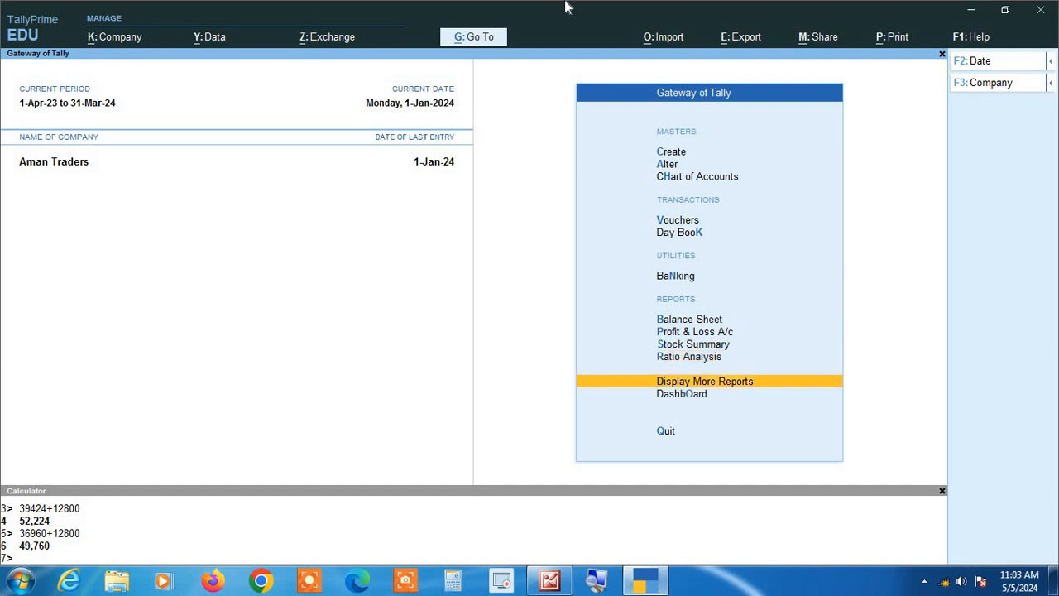
pyautogui.press('Return')
pyautogui.press('Down')
pyautogui.press('Down')
pyautogui.press('Down')
pyautogui.press('Down')
pyautogui.press('Return')
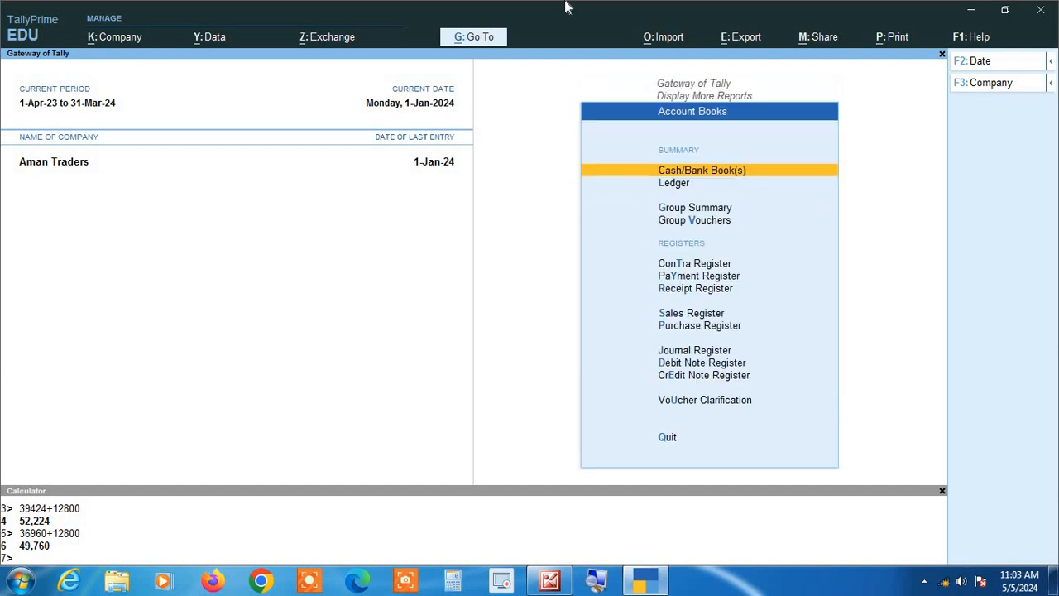
pyautogui.press('Down')
pyautogui.press('Return')
pyautogui.write('Dee')
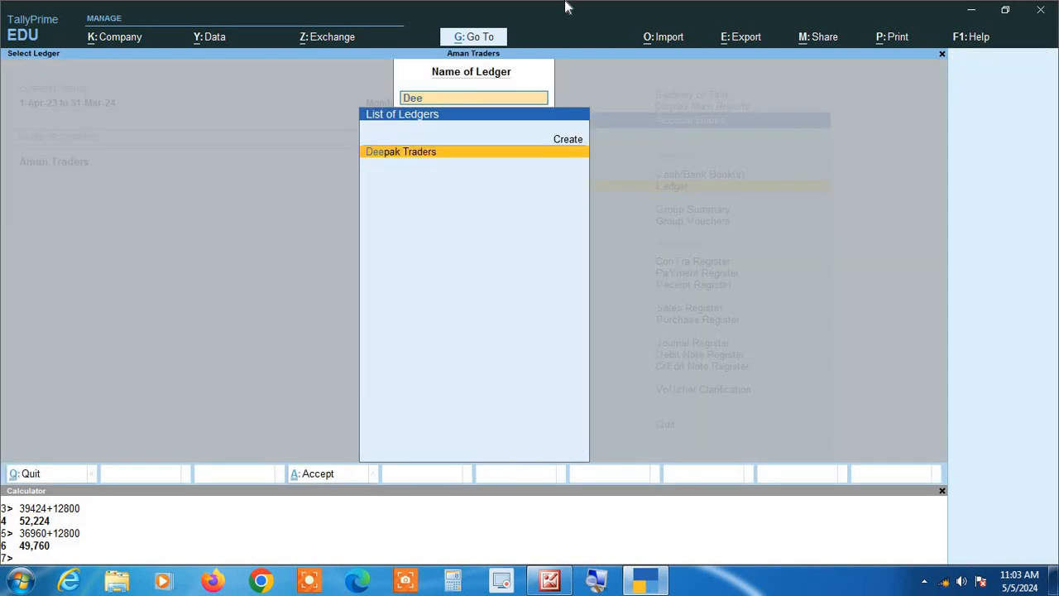
pyautogui.press('Return')
pyautogui.press('F2')
pyautogui.press('BackSpace')
pyautogui.press('Return')
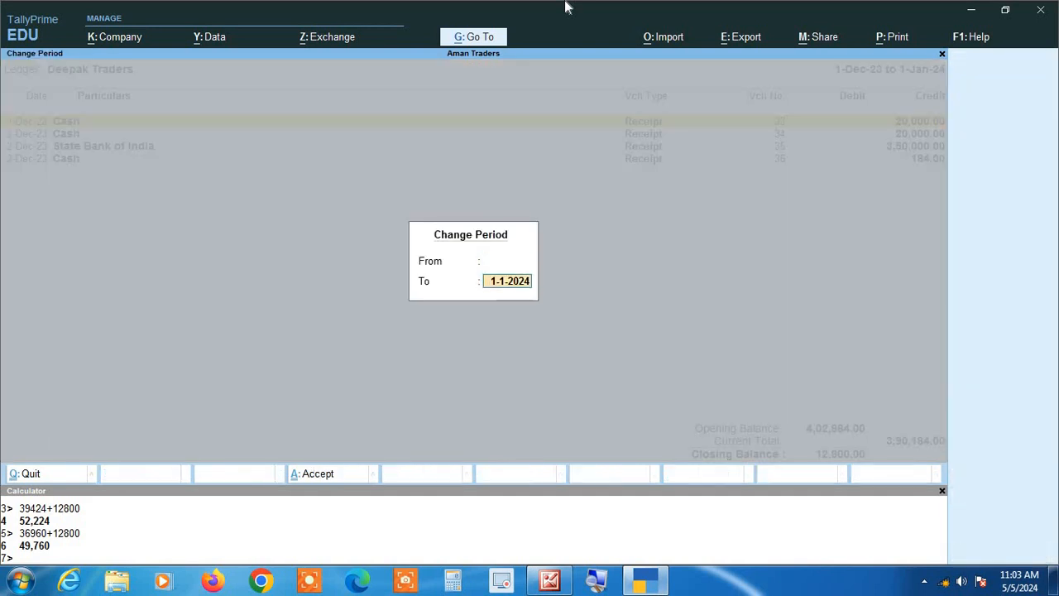
pyautogui.press('BackSpace')
pyautogui.press('Return')
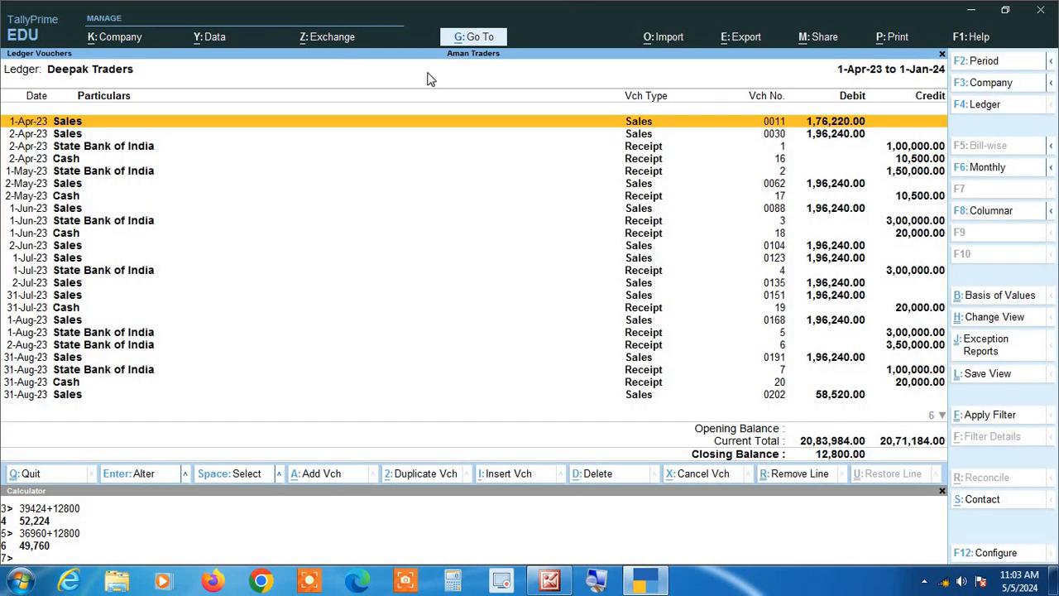
# - Scroll through the Deepak Traders ledger vouchers and close the report
pyautogui.press('Down')
pyautogui.press('Down')
pyautogui.press('Down')
pyautogui.press('Down')
pyautogui.press('Down')
pyautogui.press('Down')
pyautogui.press('Down')
pyautogui.press('Down')
pyautogui.press('Down')
pyautogui.press('Down')
pyautogui.press('Down')
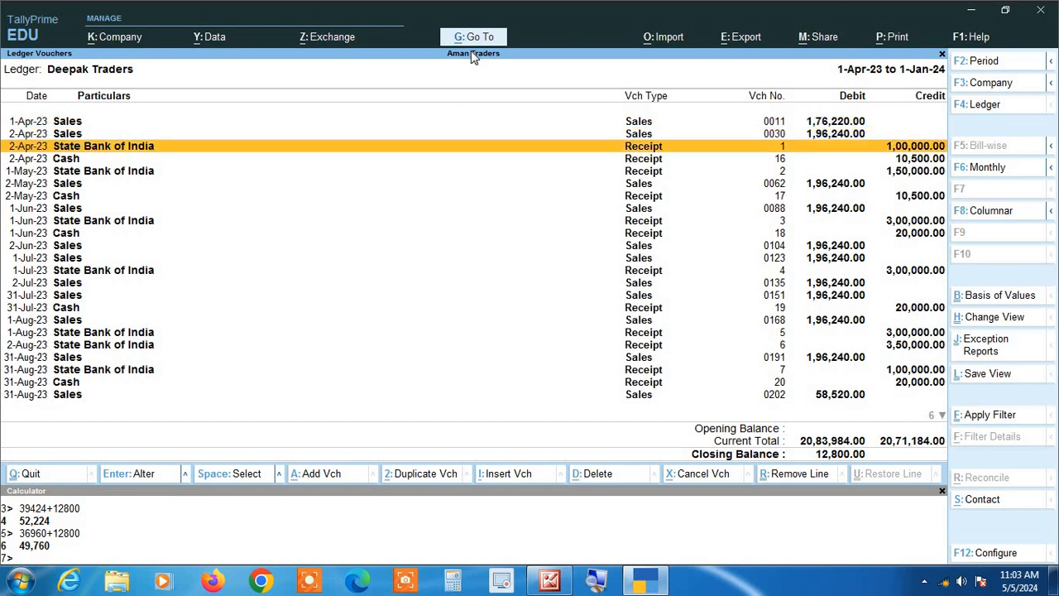
pyautogui.press('Up')
pyautogui.press('Up')
pyautogui.press('Up')
pyautogui.press('Up')
pyautogui.press('Up')
pyautogui.press('Up')
pyautogui.press('Up')
pyautogui.press('Up')
pyautogui.press('Up')
pyautogui.press('Up')
pyautogui.press('Up')
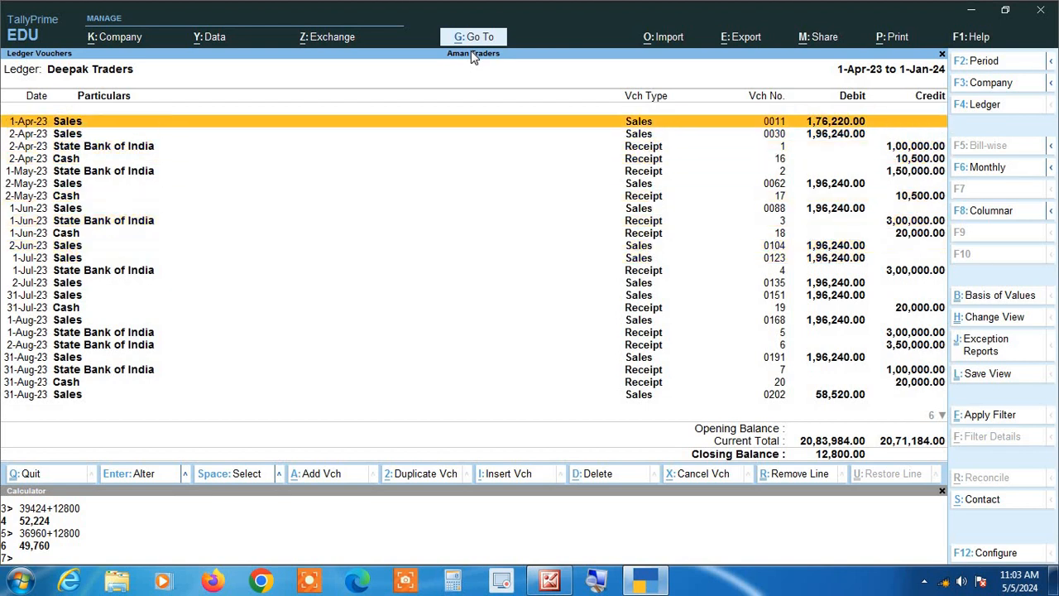
pyautogui.press('Down')
pyautogui.press('Down')
pyautogui.press('Down')
pyautogui.press('Down')
pyautogui.press('Down')
pyautogui.press('Down')
pyautogui.press('Down')
pyautogui.press('Down')
pyautogui.press('Down')
pyautogui.press('Down')
pyautogui.press('Down')
pyautogui.press('Down')
pyautogui.press('Down')
pyautogui.press('Down')
pyautogui.press('Down')
pyautogui.press('Down')
pyautogui.press('Down')
pyautogui.press('Down')
pyautogui.press('Down')
pyautogui.press('Down')
pyautogui.press('Down')
pyautogui.press('Down')
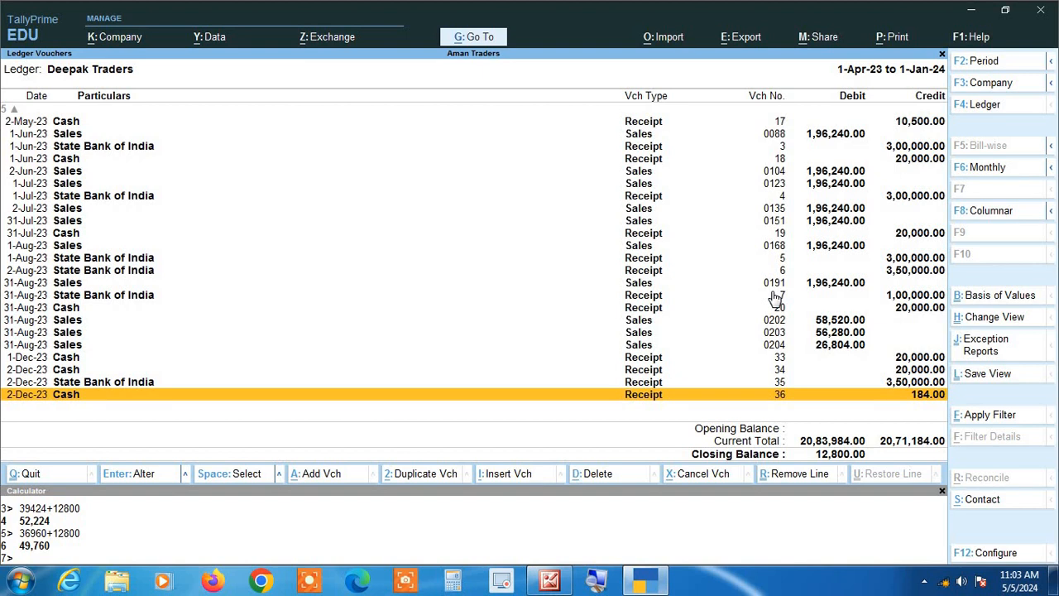
pyautogui.press('Escape')
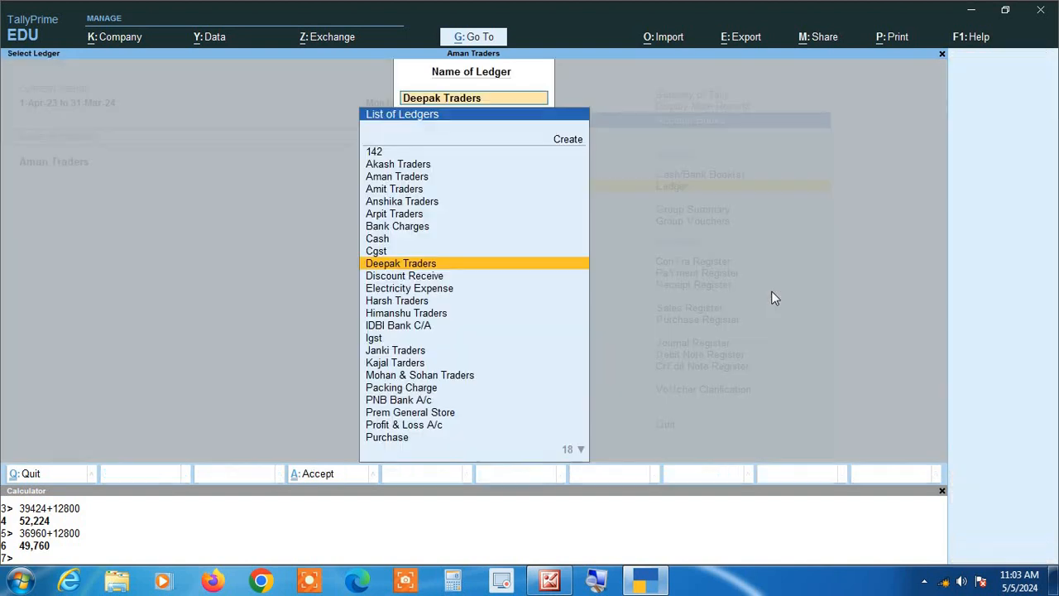
pyautogui.press('Escape')
pyautogui.press('Escape')
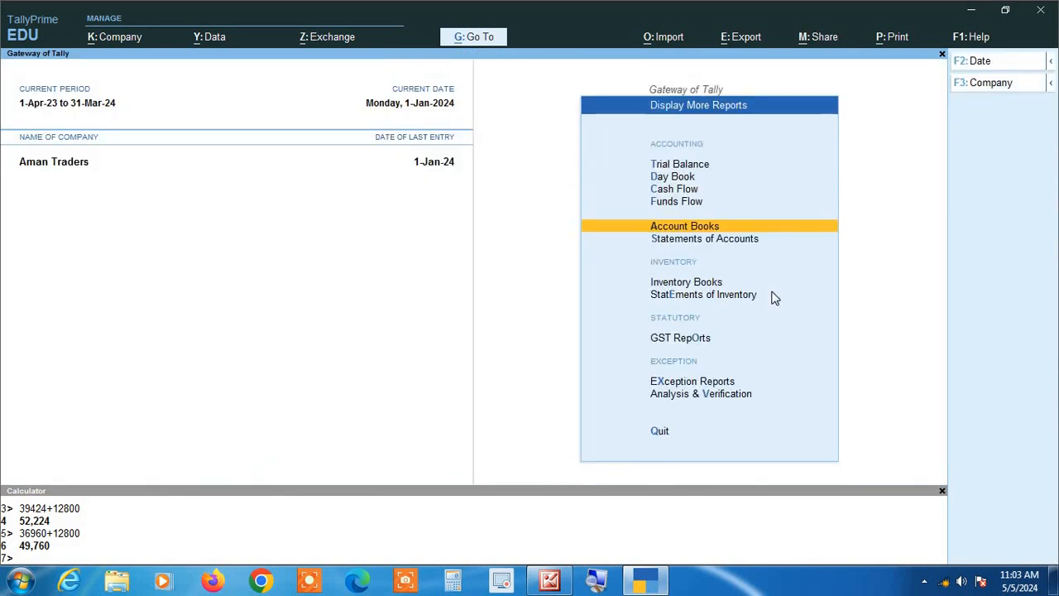
pyautogui.press('Escape')
# - Alter the Deepak Traders ledger to set its credit limit to 50,000 and save it
pyautogui.press('Up')
pyautogui.press('Up')
pyautogui.press('Up')
pyautogui.press('Up')
pyautogui.press('Up')
pyautogui.press('Up')
pyautogui.press('Up')
pyautogui.press('Up')
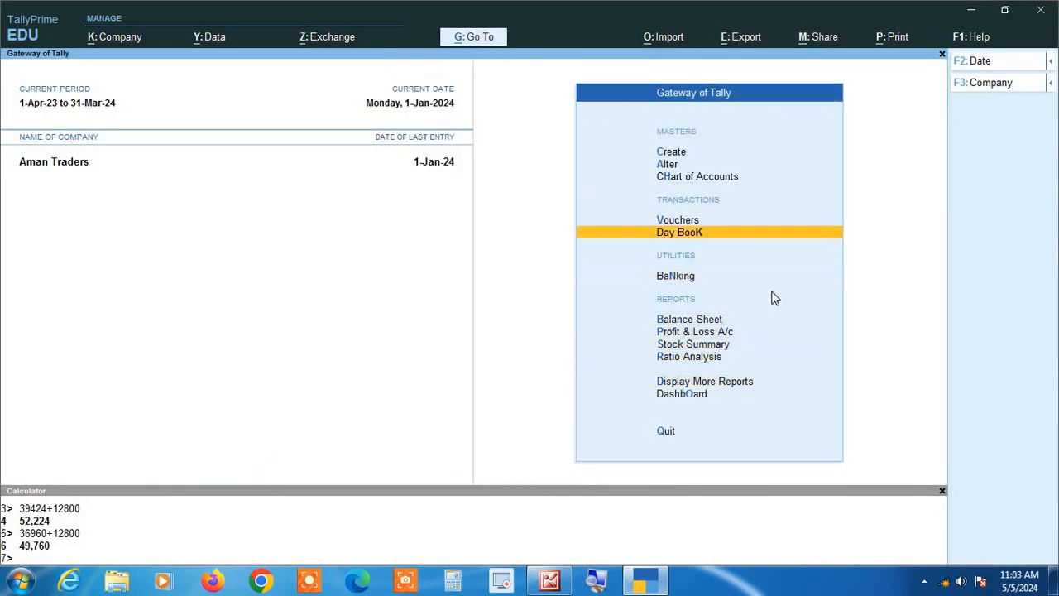
pyautogui.press('Up')
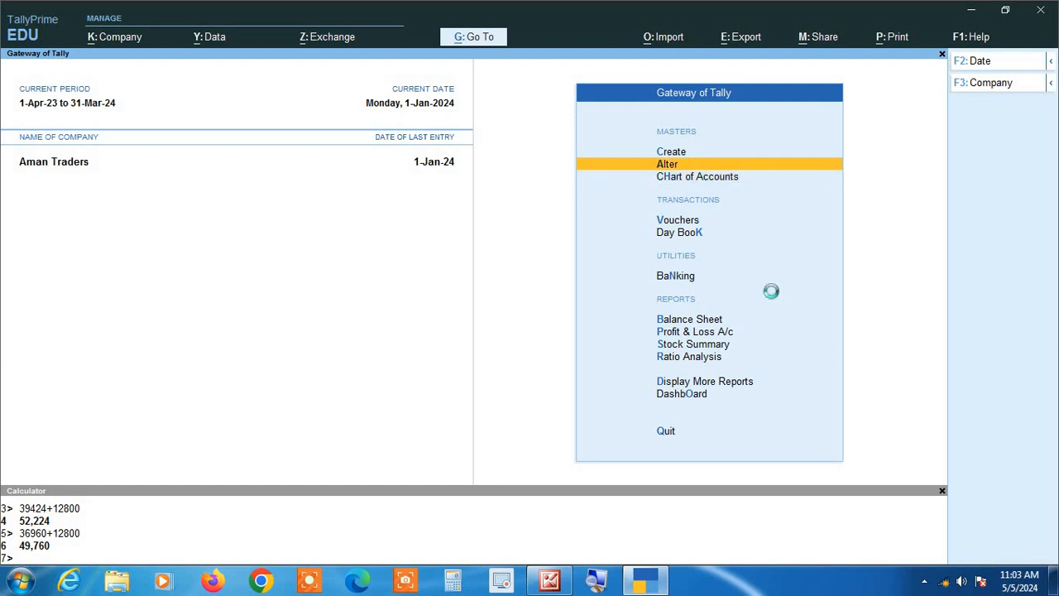
pyautogui.press('Return')
pyautogui.press('Down')
pyautogui.press('Return')
pyautogui.write('dee')
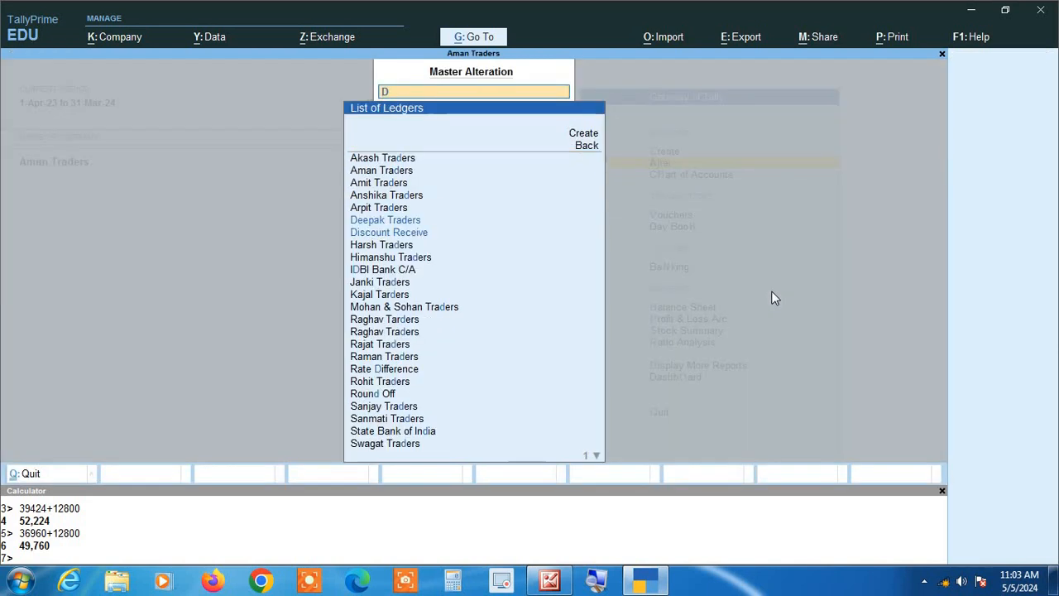
pyautogui.press('Return')
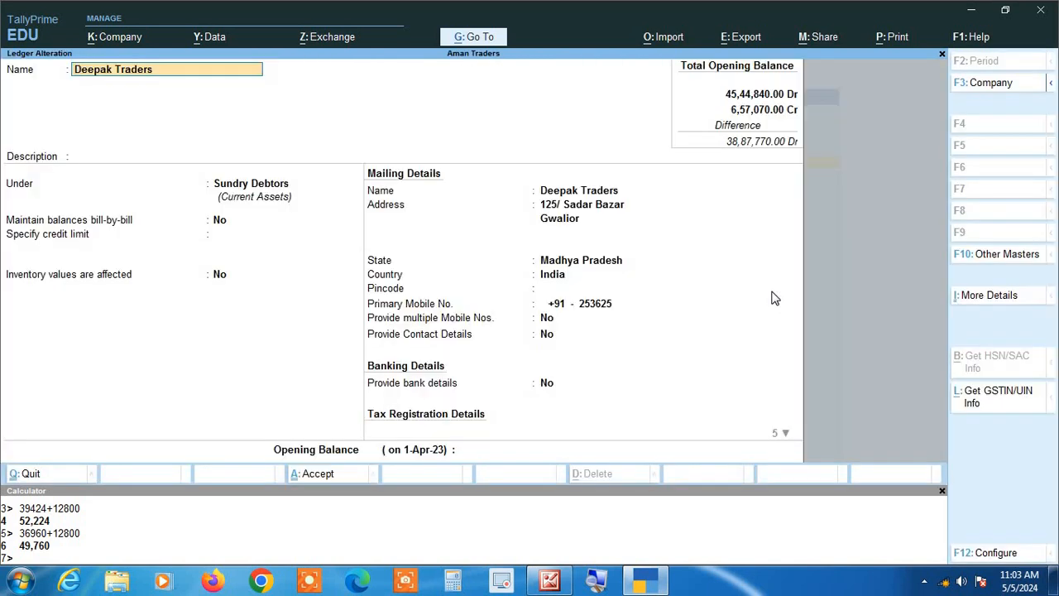
pyautogui.press('Return')
pyautogui.press('Return')
pyautogui.press('Return')
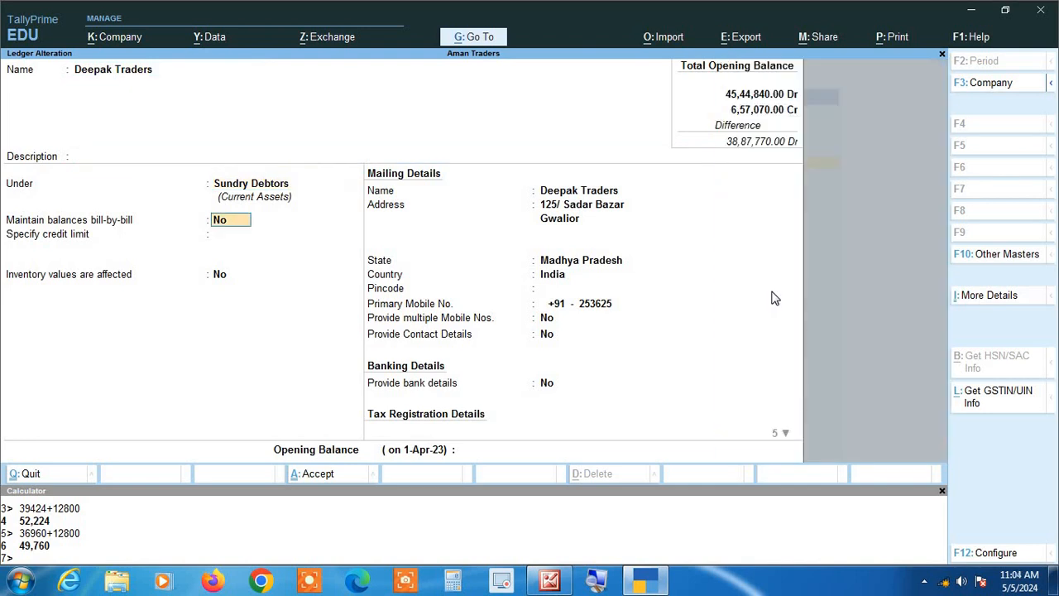
pyautogui.press('Return')
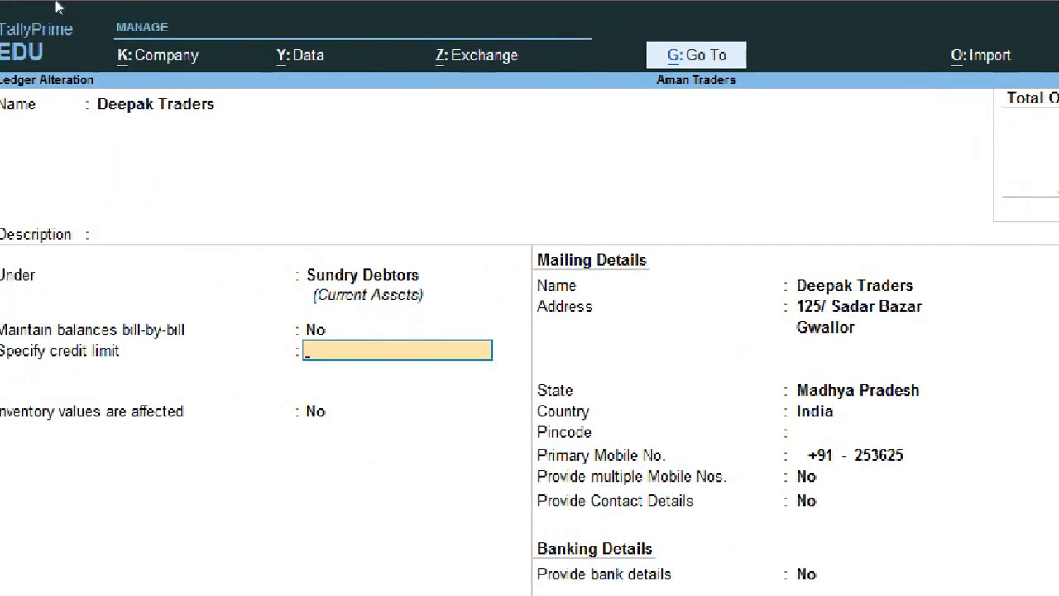
pyautogui.write('500000.00 Dr')
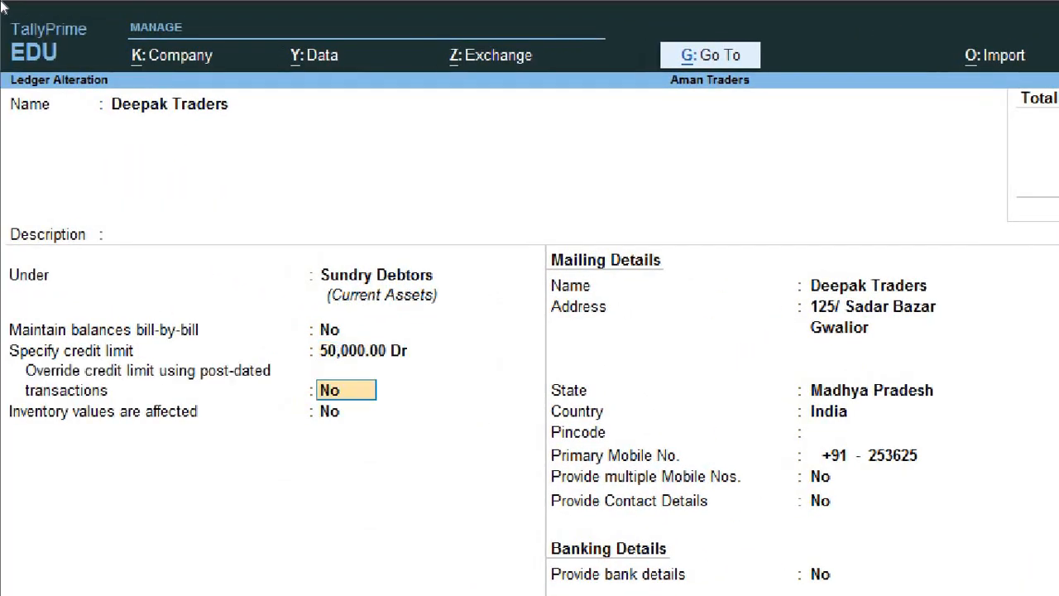
pyautogui.press('Return')
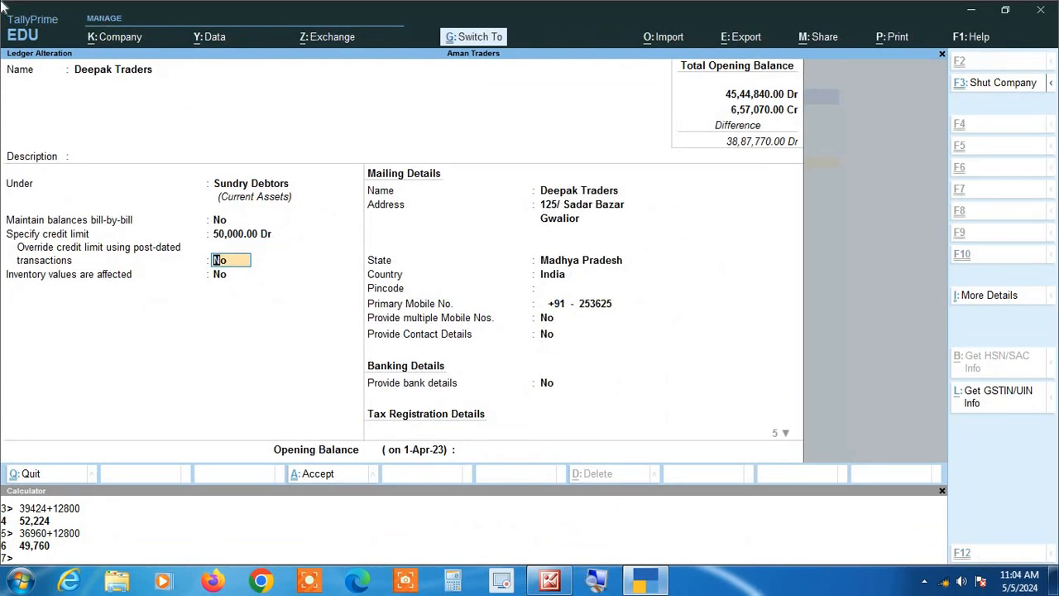
pyautogui.hotkey('ctrl', 'a')
pyautogui.press('Escape')
pyautogui.press('Escape')
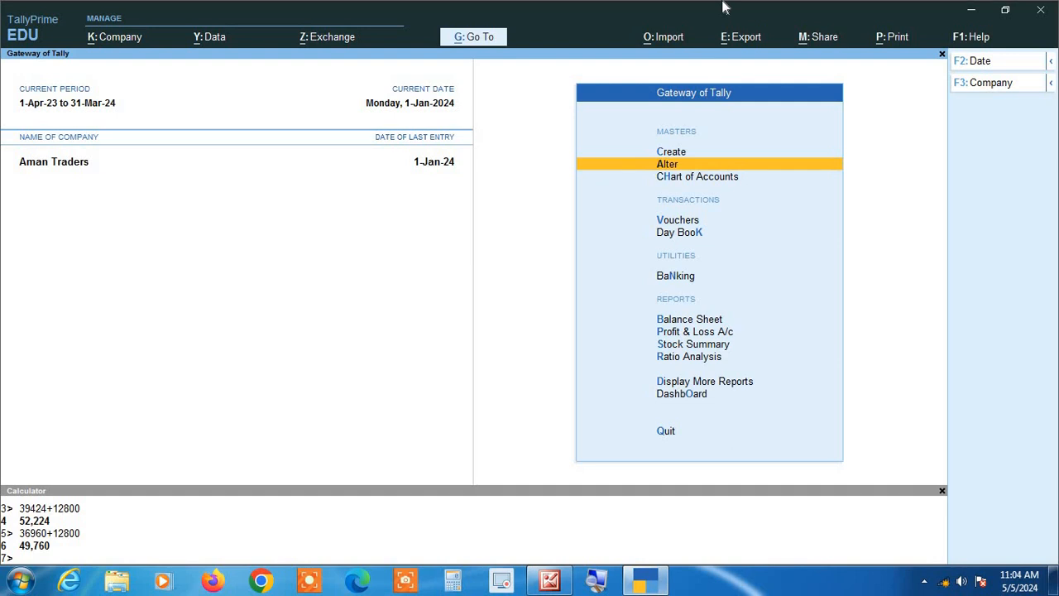
# - Start a new sales voucher for Deepak Traders on the Sales ledger with 180 kgs of Almonds
pyautogui.press('v')
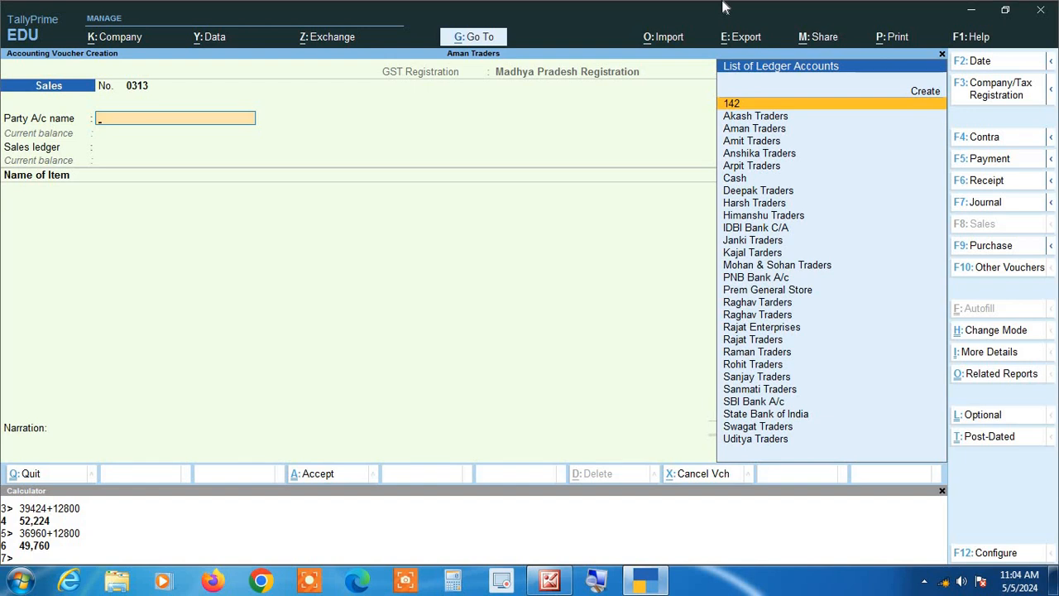
pyautogui.write('Dee')
pyautogui.press('Return')
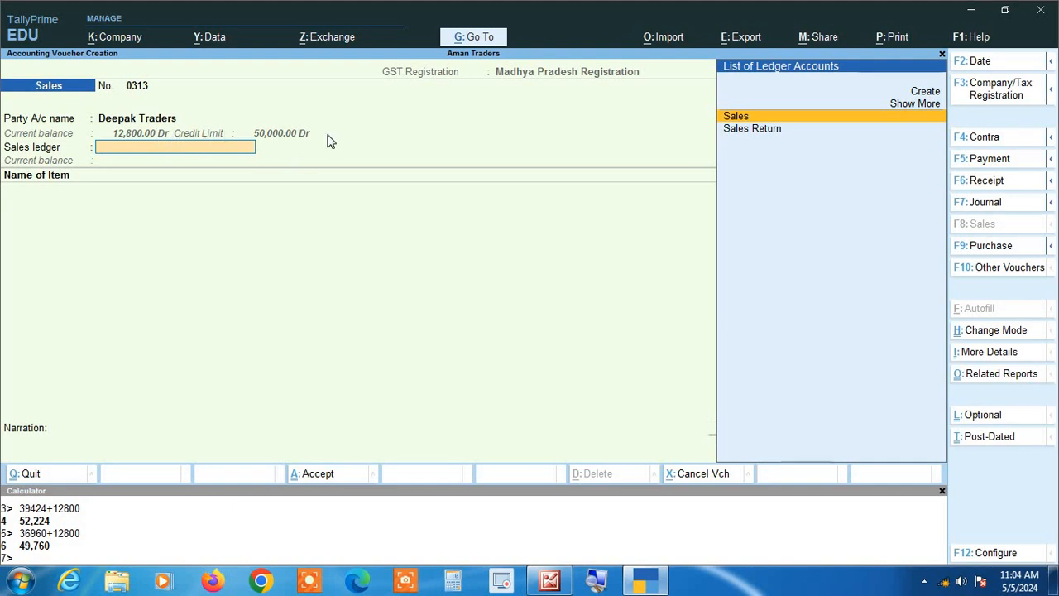
pyautogui.press('Return')
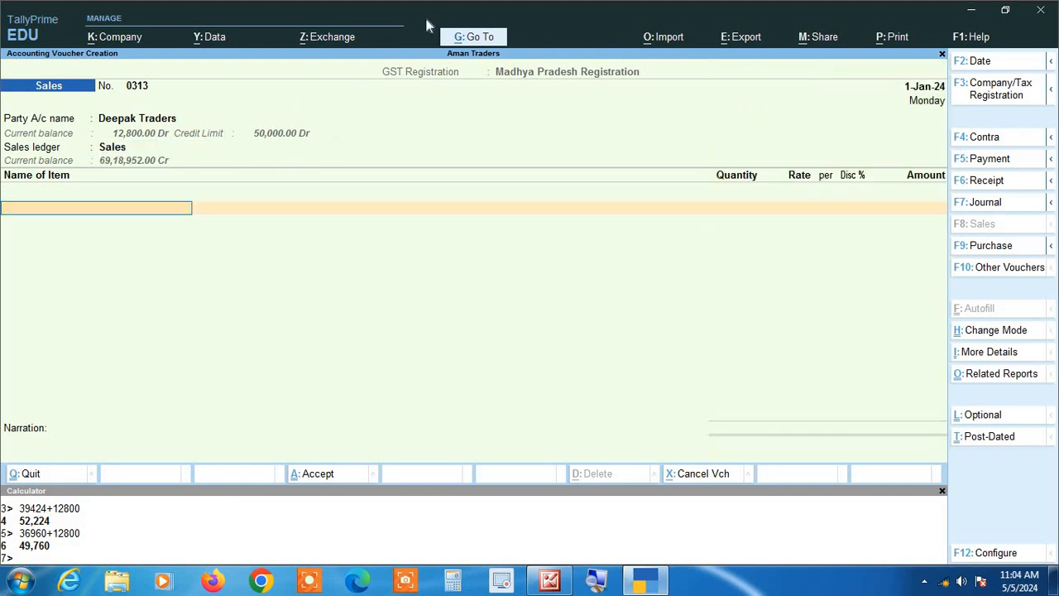
pyautogui.press('Return')
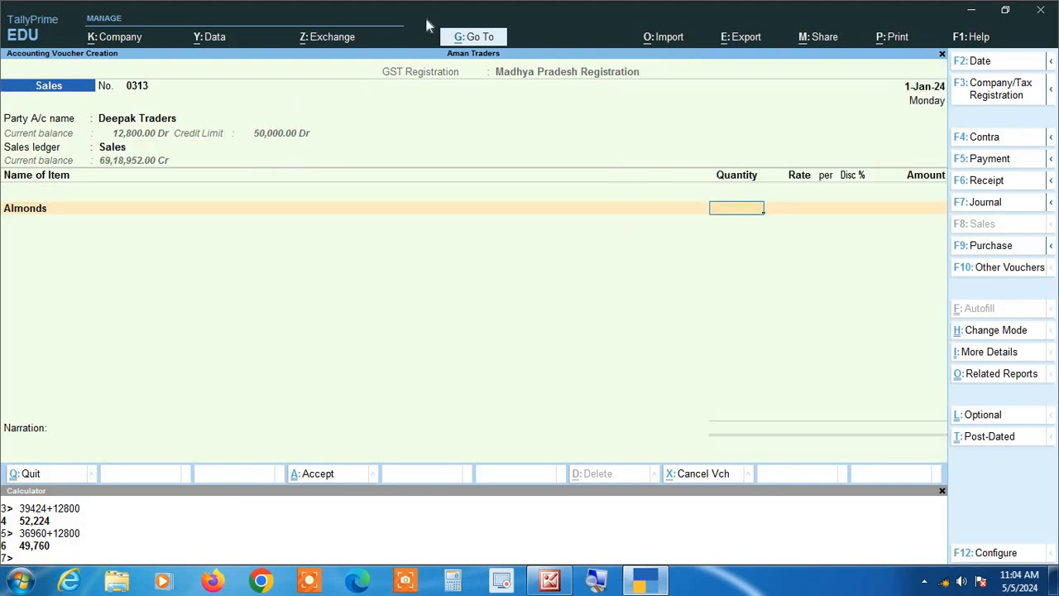
pyautogui.write('180')
pyautogui.press('Return')
pyautogui.press('Return')
pyautogui.press('Return')
pyautogui.press('Return')
pyautogui.press('Return')
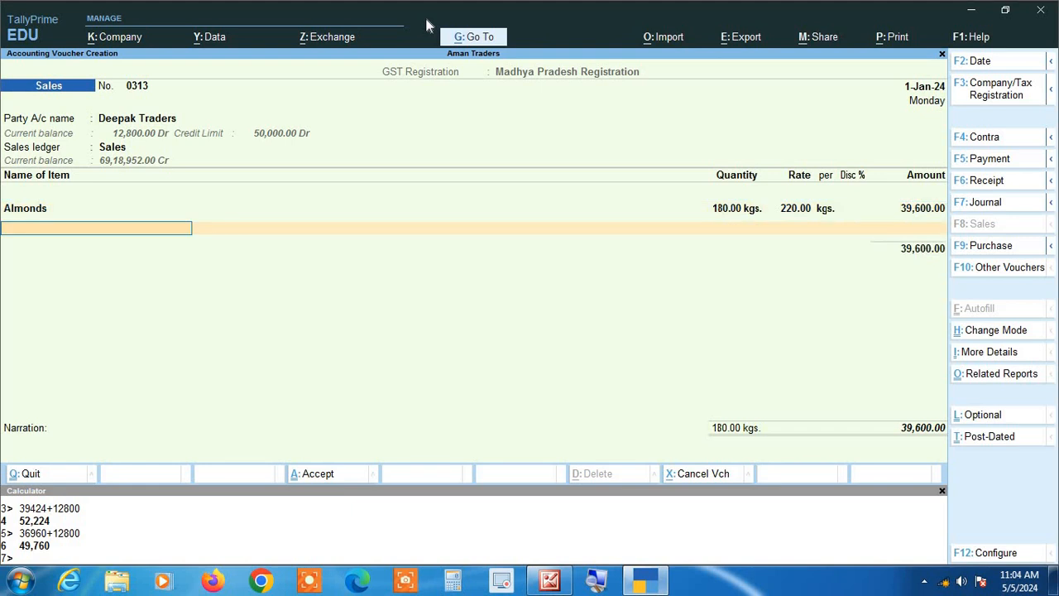
# - Add the Cgst and Sgst ledgers to the voucher and try to save it
pyautogui.press('Return')
pyautogui.write('c')
pyautogui.press('Return')
pyautogui.press('Return')
pyautogui.write('sg')
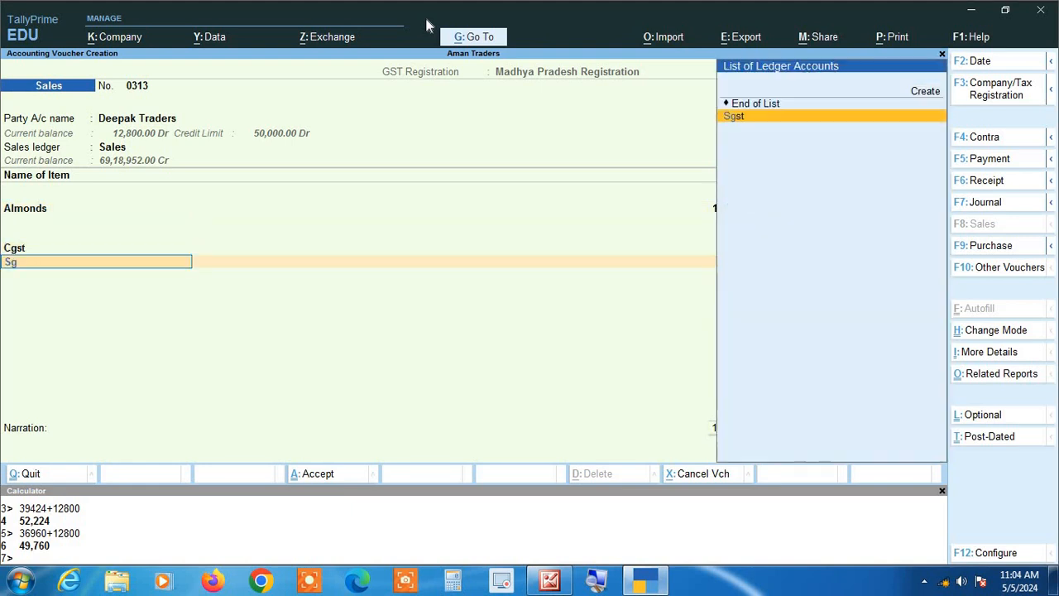
pyautogui.press('Return')
pyautogui.press('Return')
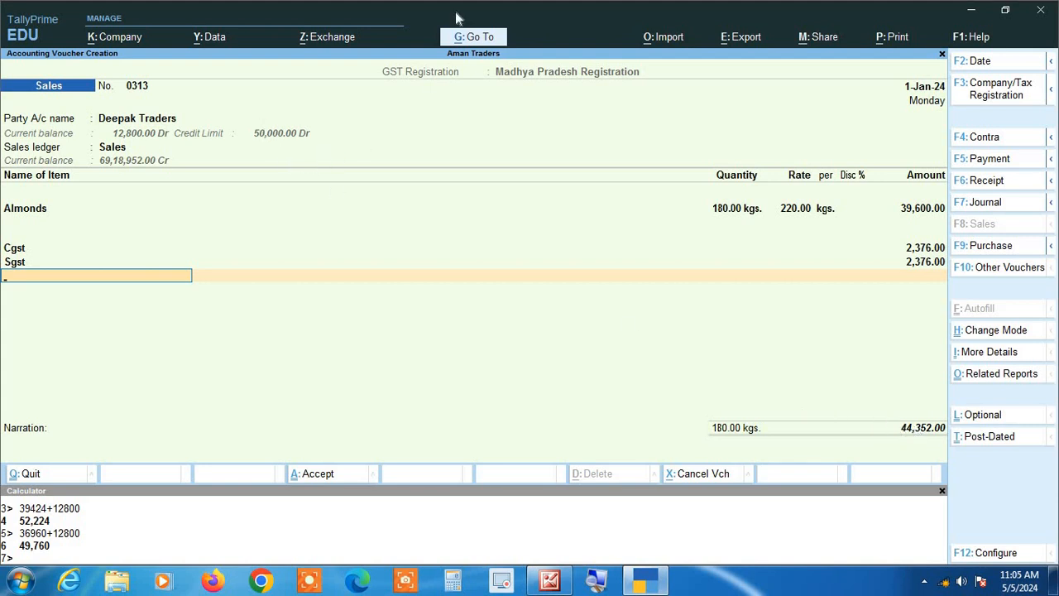
pyautogui.press('Return')
pyautogui.press('Return')
pyautogui.press('Return')
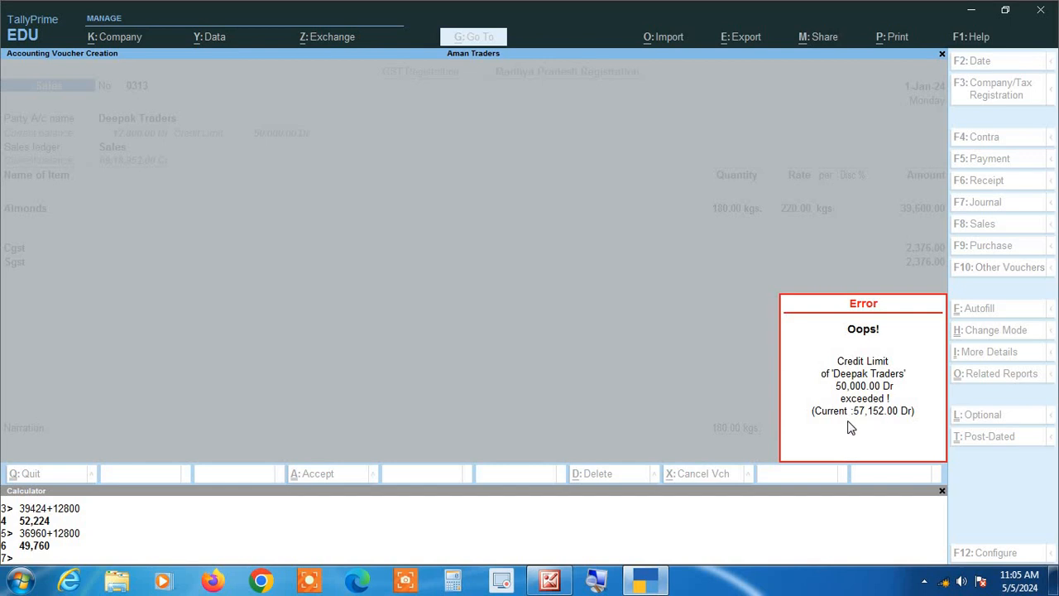
pyautogui.press('Escape')
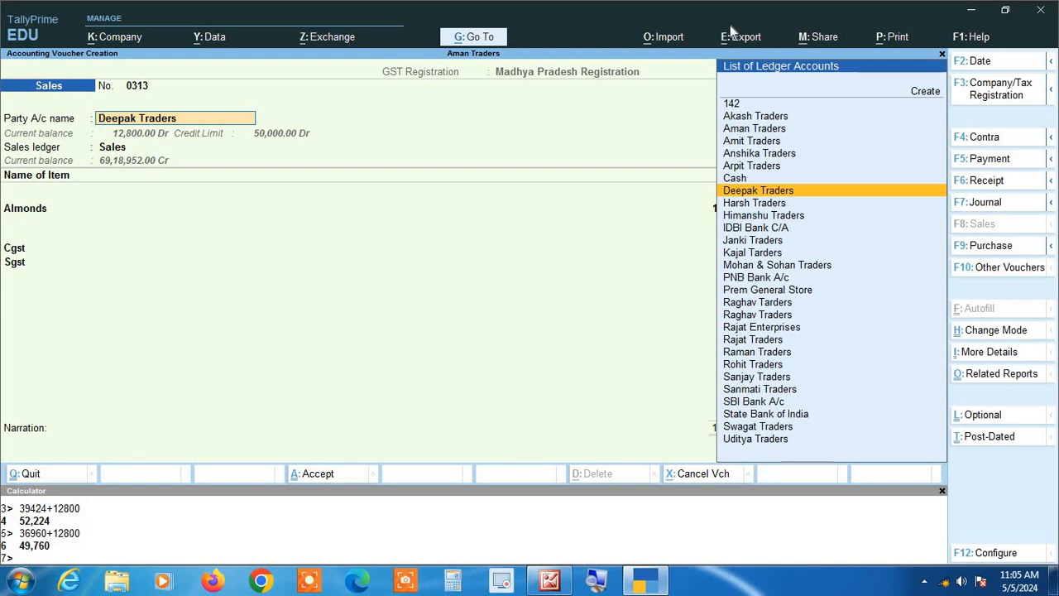
# - Change the Almonds quantity to 160 kgs and try to save the voucher again
pyautogui.press('Return')
pyautogui.press('Return')
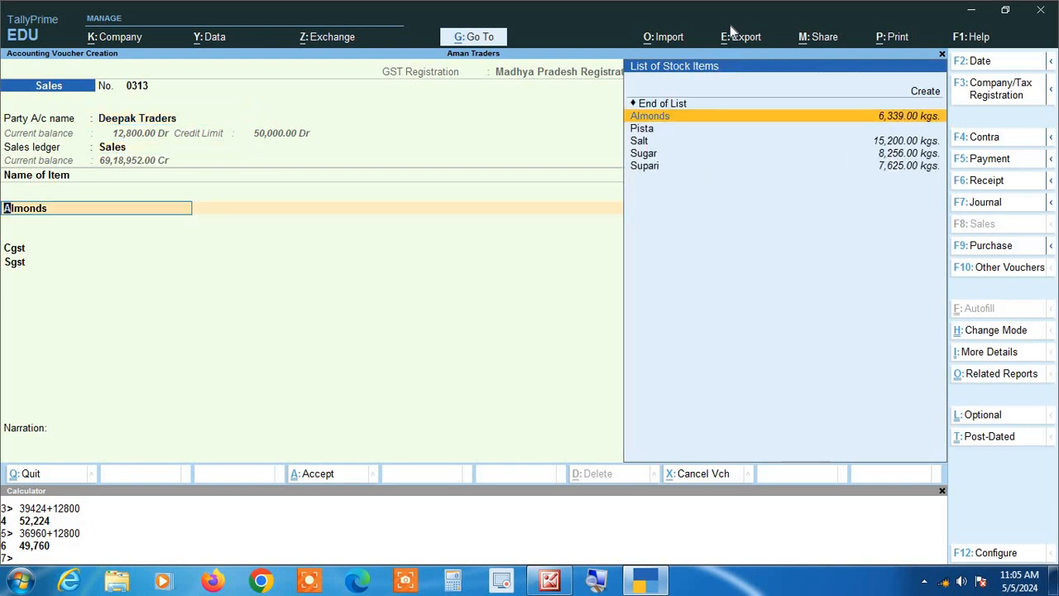
pyautogui.press('Return')
pyautogui.write('1')
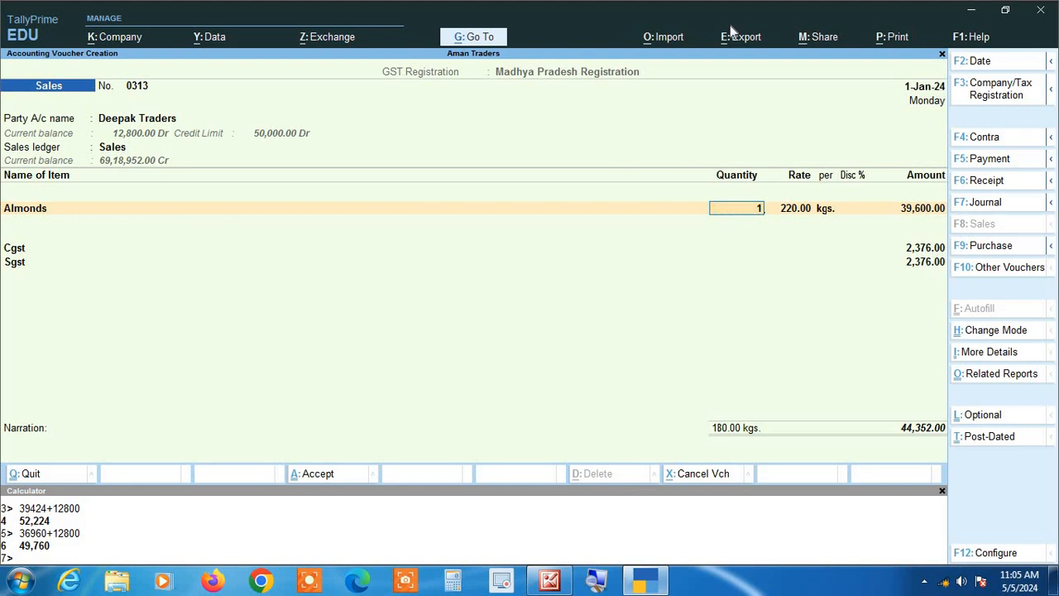
pyautogui.write('60')
pyautogui.press('Return')
pyautogui.press('Return')
pyautogui.press('Return')
pyautogui.press('Return')
pyautogui.press('Return')
pyautogui.press('Return')
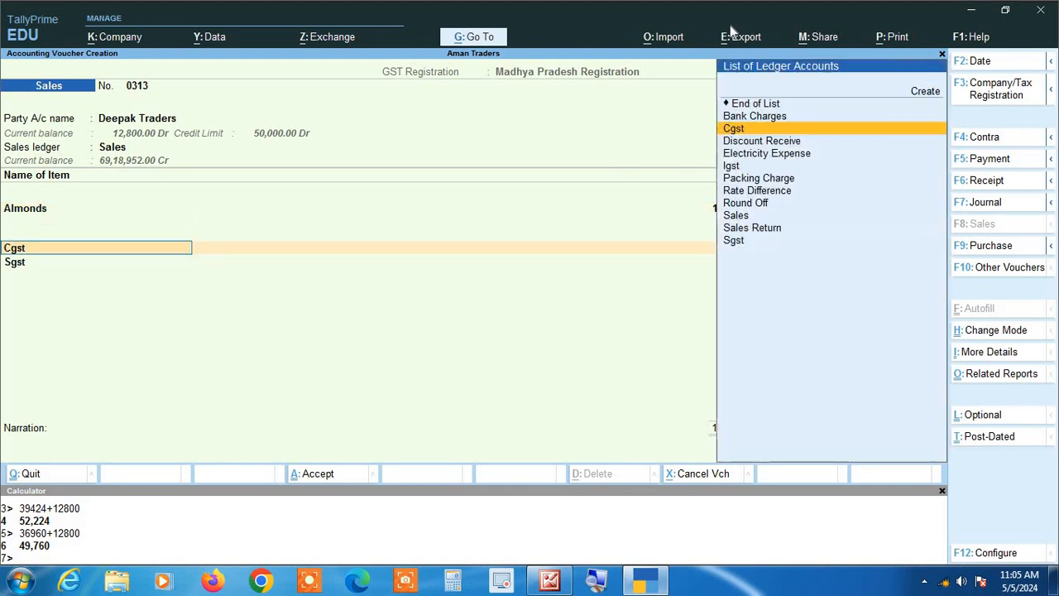
pyautogui.press('Return')
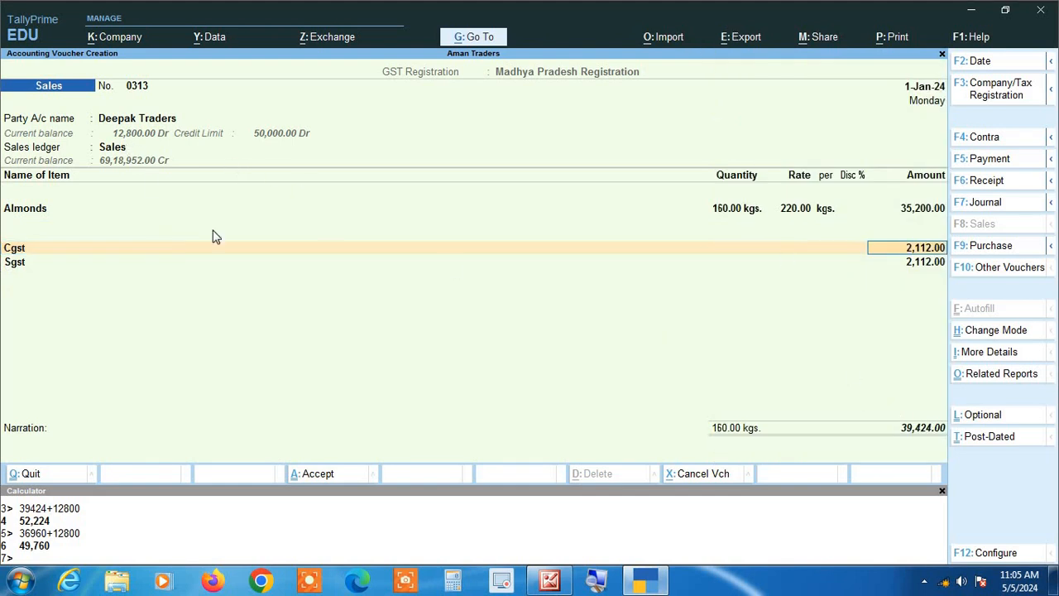
pyautogui.press('Return')
pyautogui.press('Return')
pyautogui.press('Return')
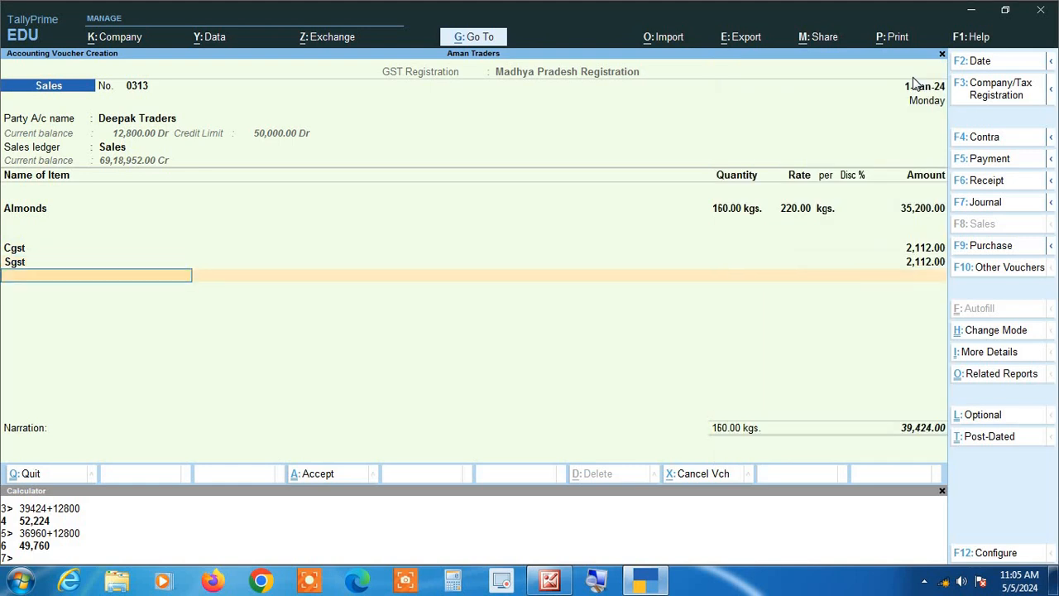
pyautogui.press('Return')
pyautogui.press('Return')
pyautogui.press('Return')
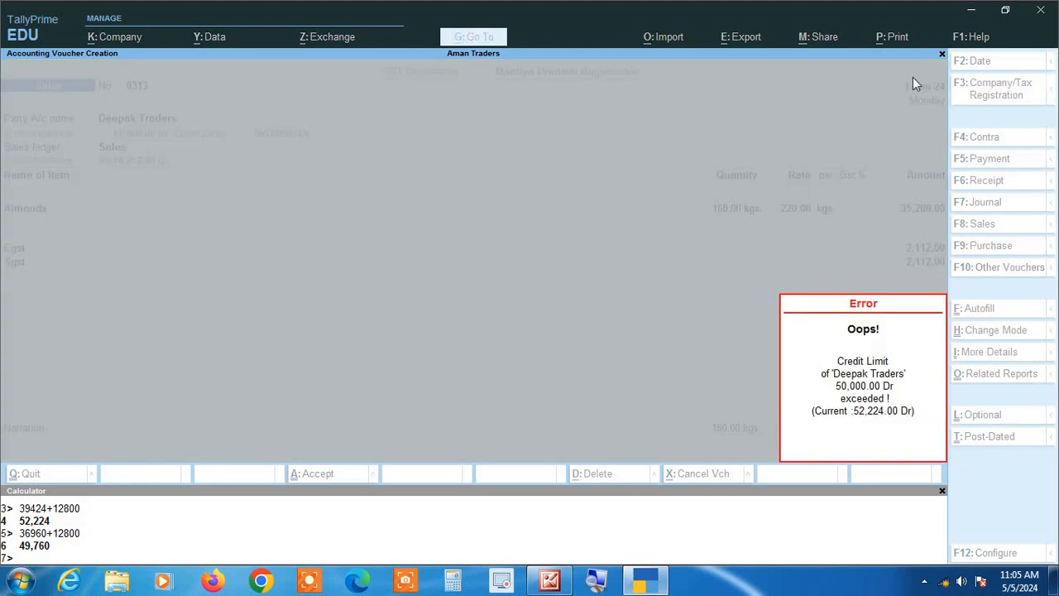
pyautogui.press('Escape')
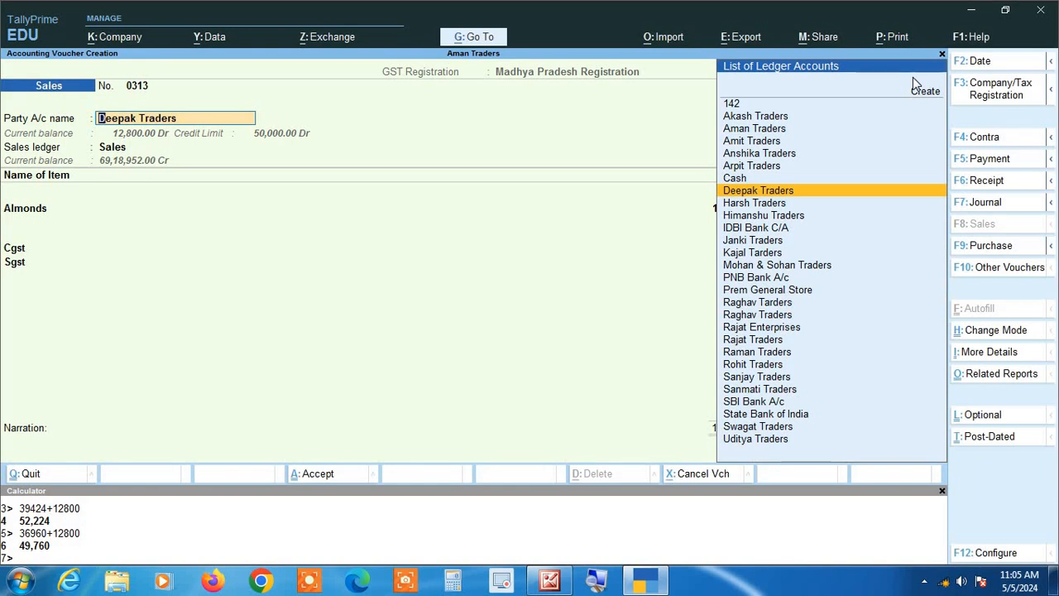
# - Change the Almonds quantity to 150 kgs, save the sales voucher and leave voucher entry
pyautogui.press('Return')
pyautogui.press('Return')
pyautogui.press('Return')
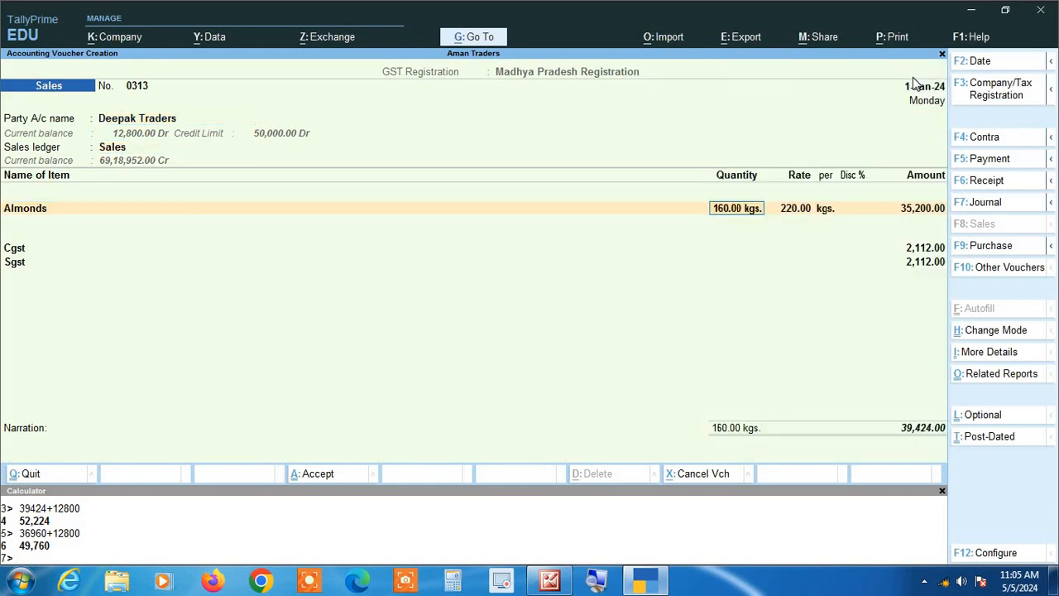
pyautogui.write('150')
pyautogui.press('Return')
pyautogui.press('Return')
pyautogui.press('Return')
pyautogui.press('Return')
pyautogui.press('Return')
pyautogui.press('Return')
pyautogui.press('Return')
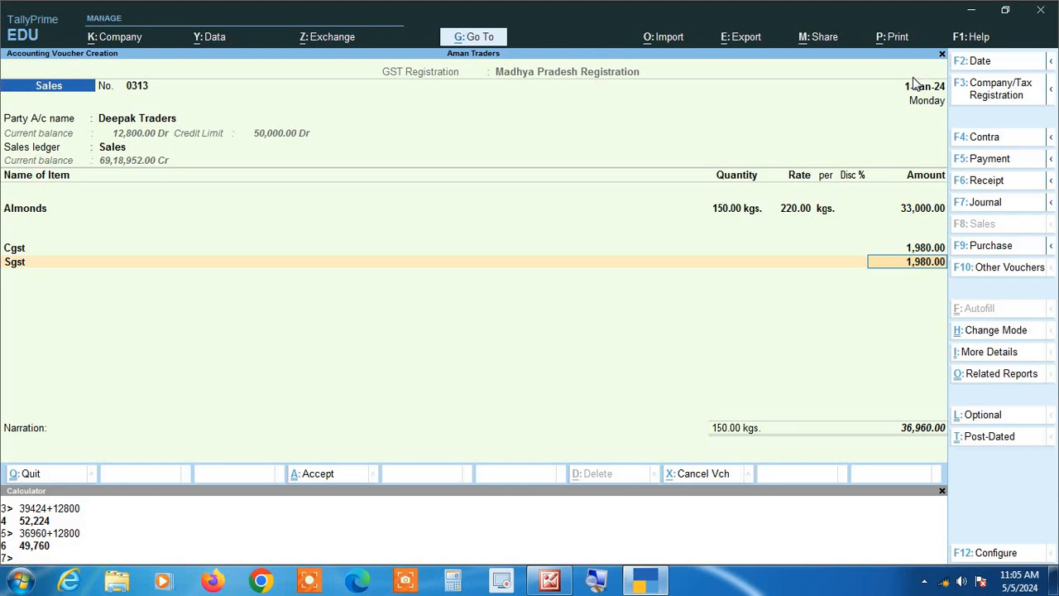
pyautogui.press('Return')
pyautogui.press('Return')
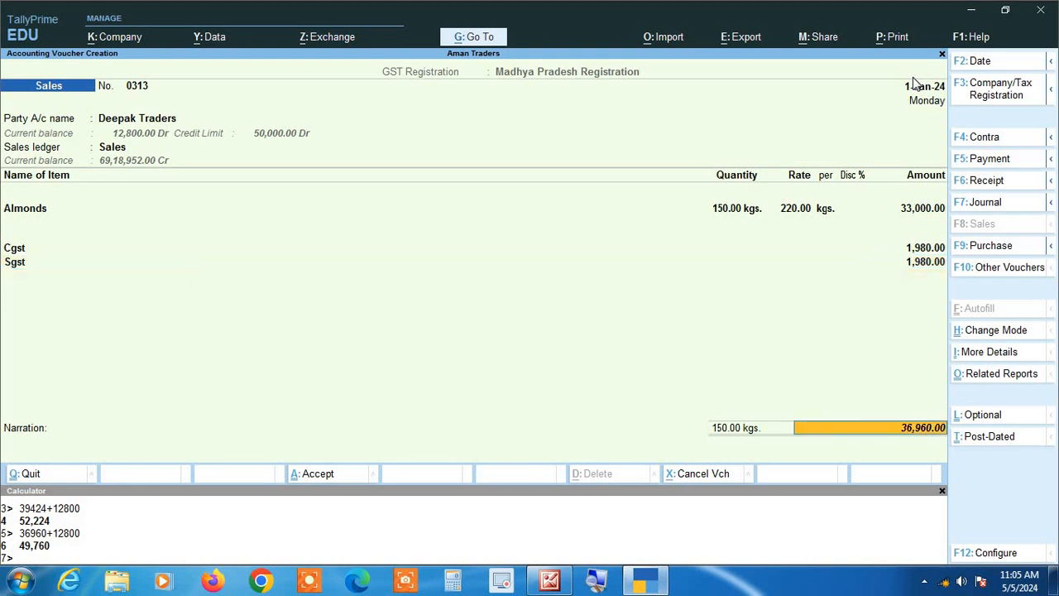
pyautogui.press('Return')
pyautogui.press('Return')
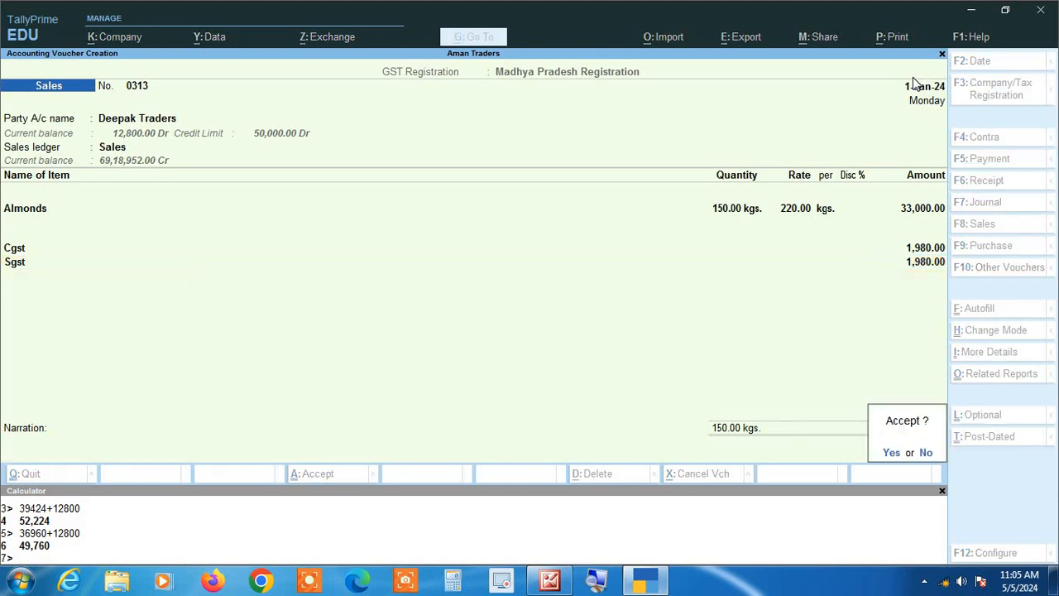
pyautogui.press('Return')
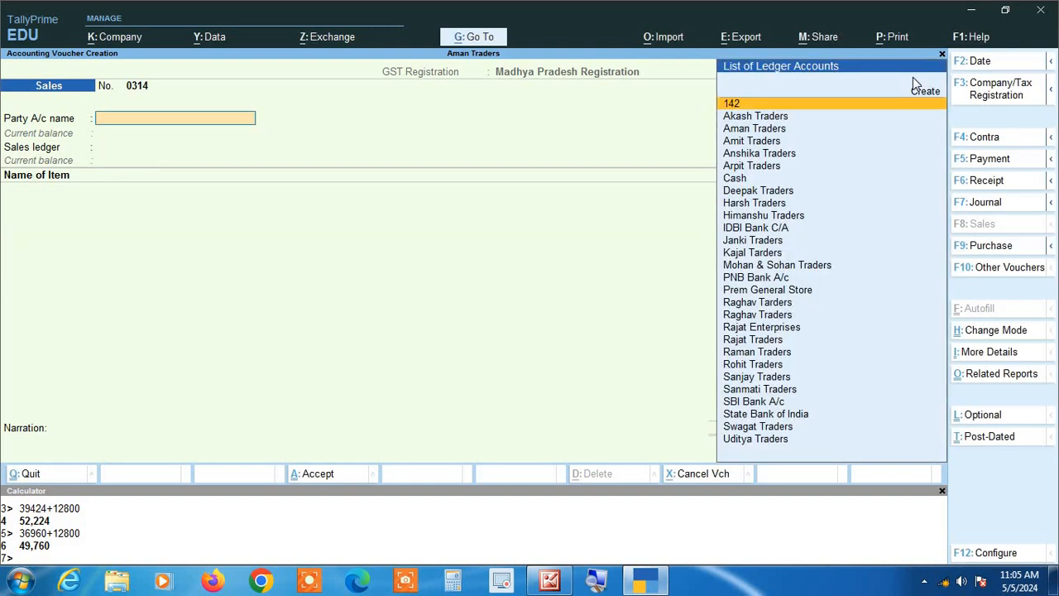
pyautogui.press('Escape')
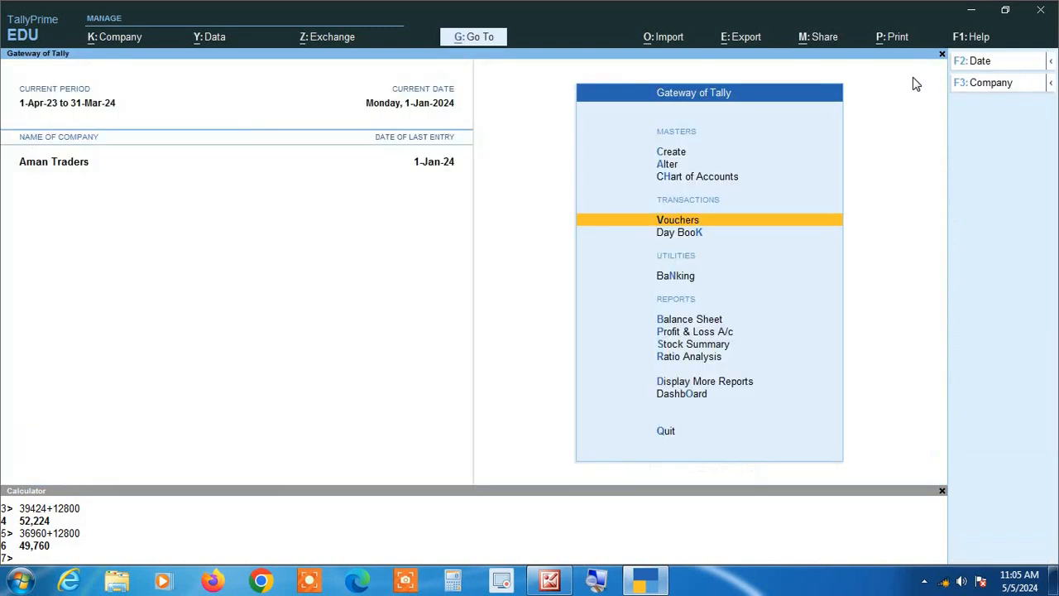